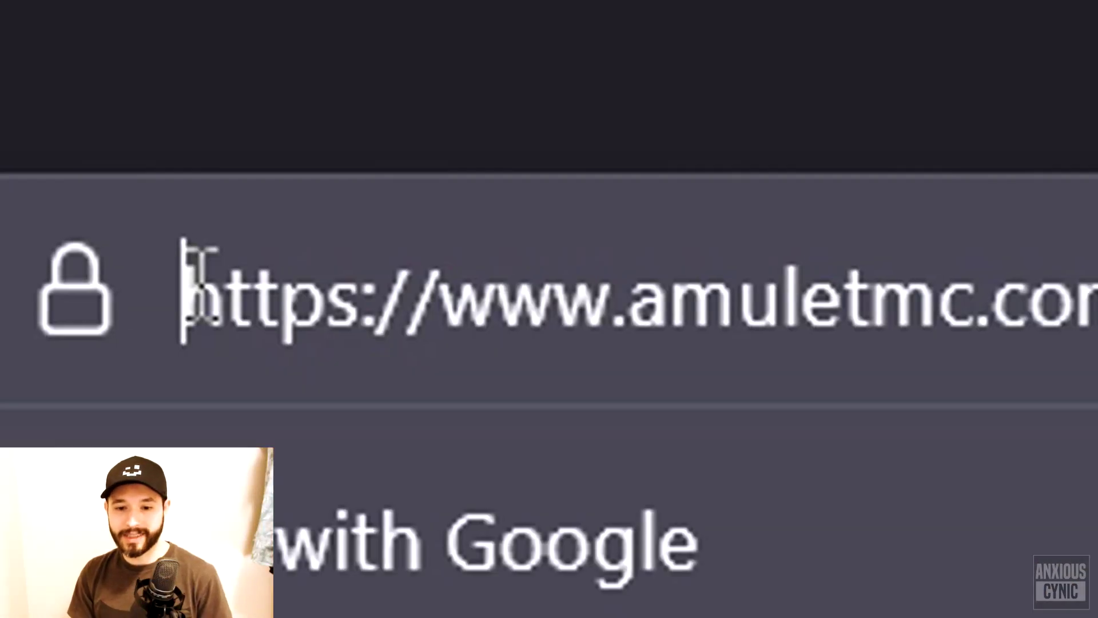
# - Extract the Amulet-v0.8.15-Windows-x64 archive obtained from amuletmc.com and launch amulet_app from its Amulet folder
pyautogui.moveTo(196, 299); pyautogui.dragTo(1046, 320)
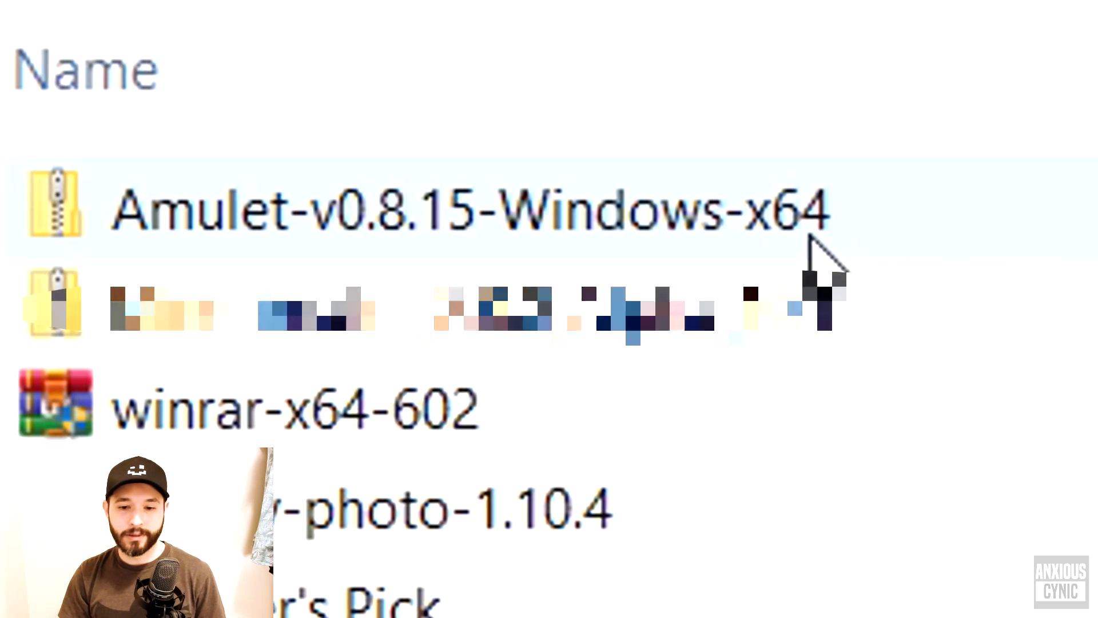
pyautogui.rightClick(846, 235)
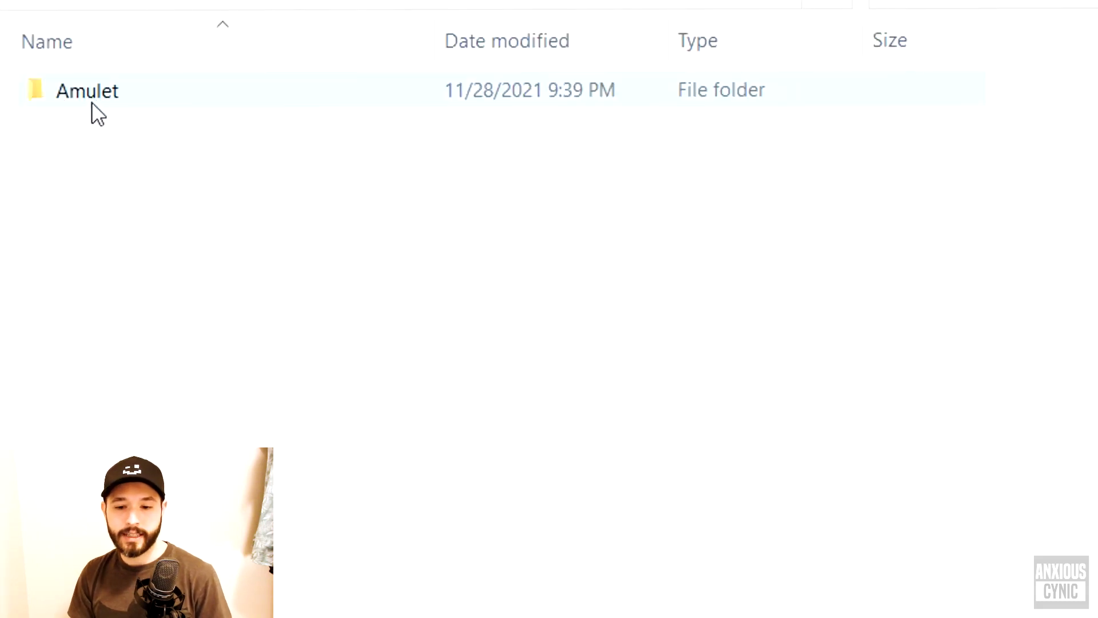
pyautogui.doubleClick(91, 96)
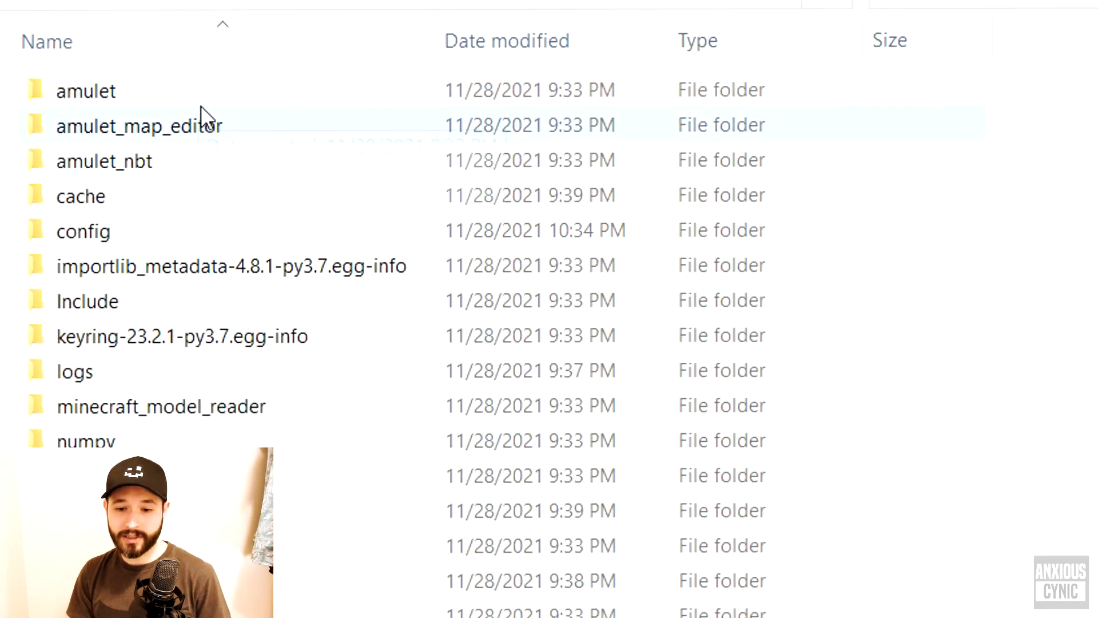
pyautogui.scroll(-10, 280, 146)
pyautogui.scroll(-1, 280, 147)
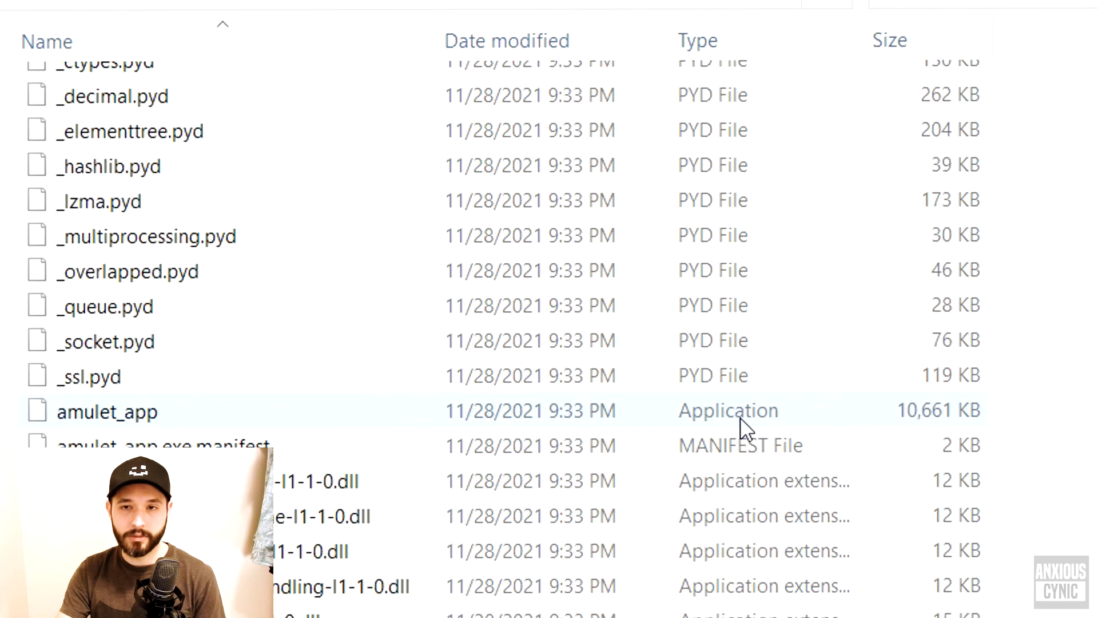
pyautogui.doubleClick(136, 413)
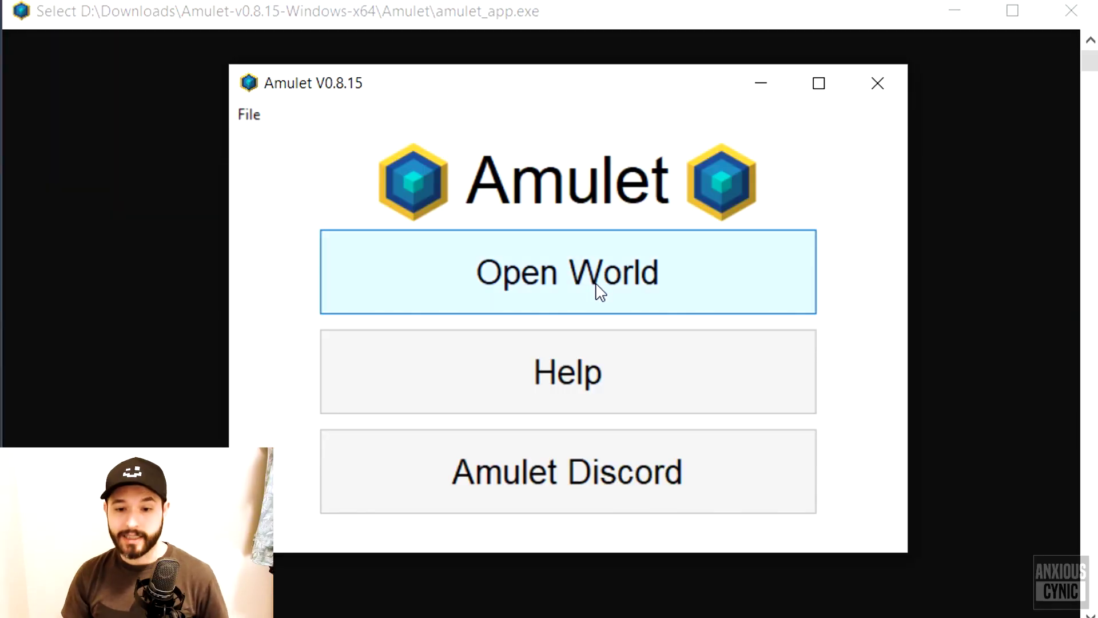
# - Open the Bedrock world FSG World and load it in the 3D editor
pyautogui.click(598, 300)
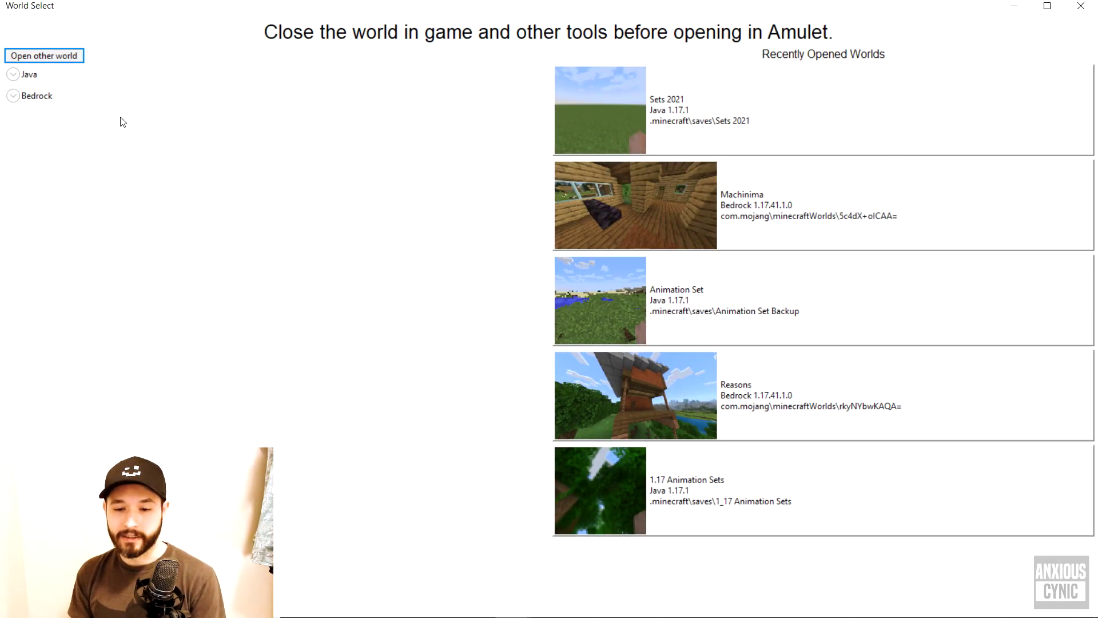
pyautogui.click(14, 96)
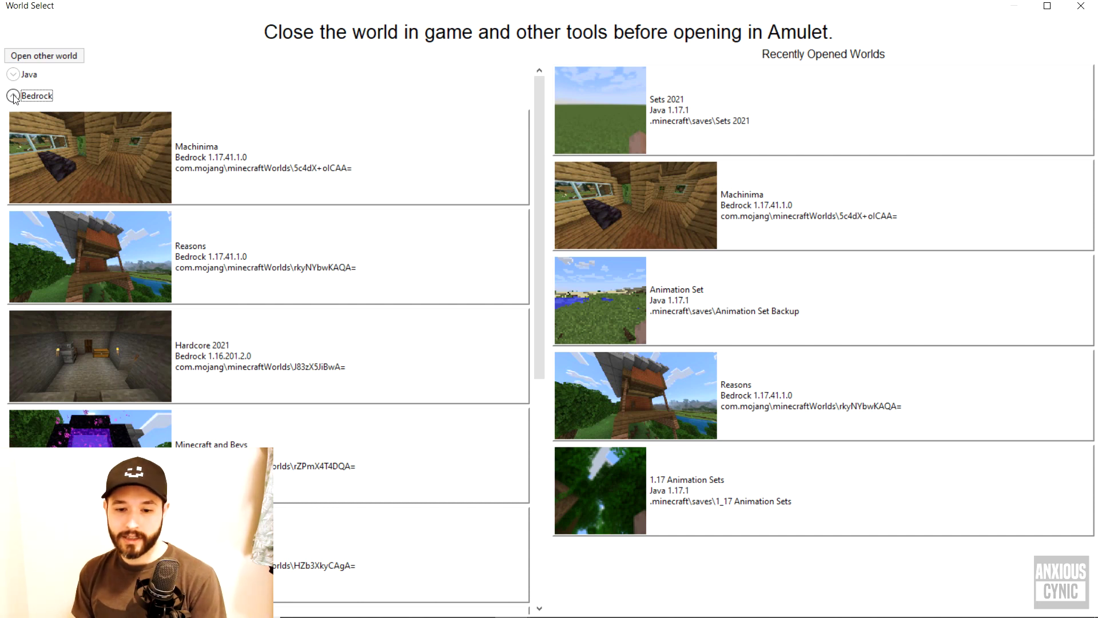
pyautogui.scroll(-3, 135, 240)
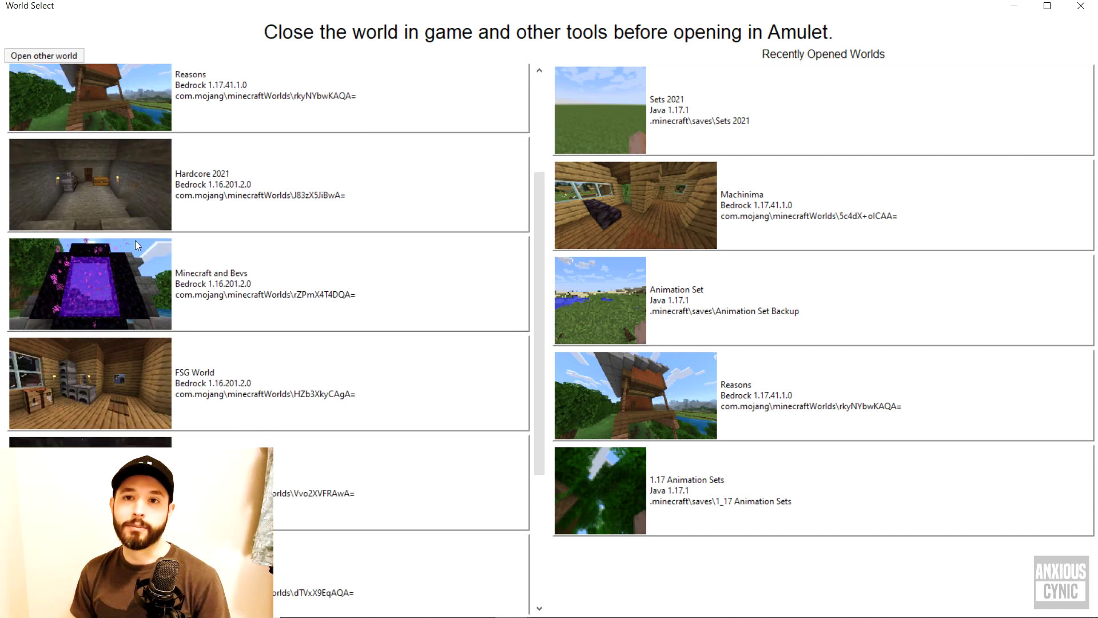
pyautogui.click(126, 379)
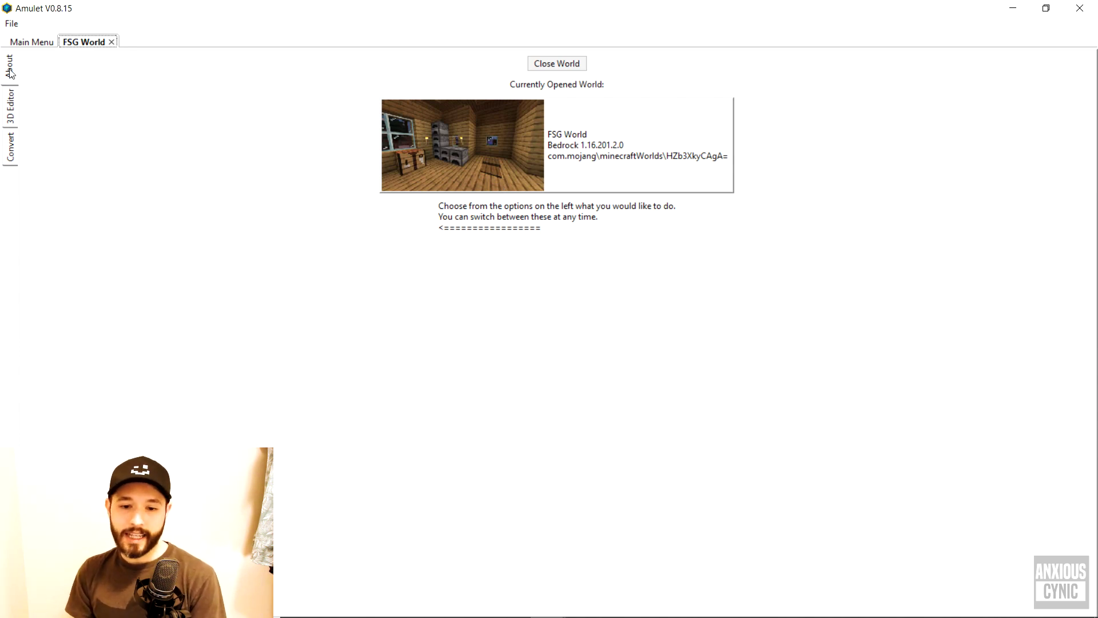
pyautogui.click(11, 108)
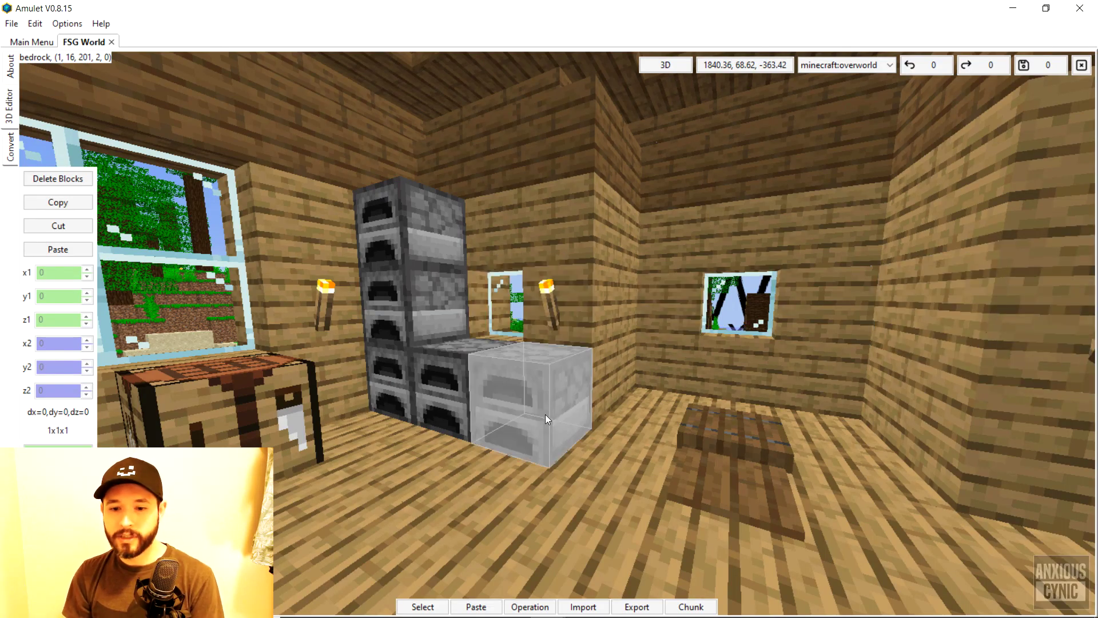
# - Look around the house interior, then fly the camera outside to examine the building and its bridge from above the lake
pyautogui.rightClick(527, 334)
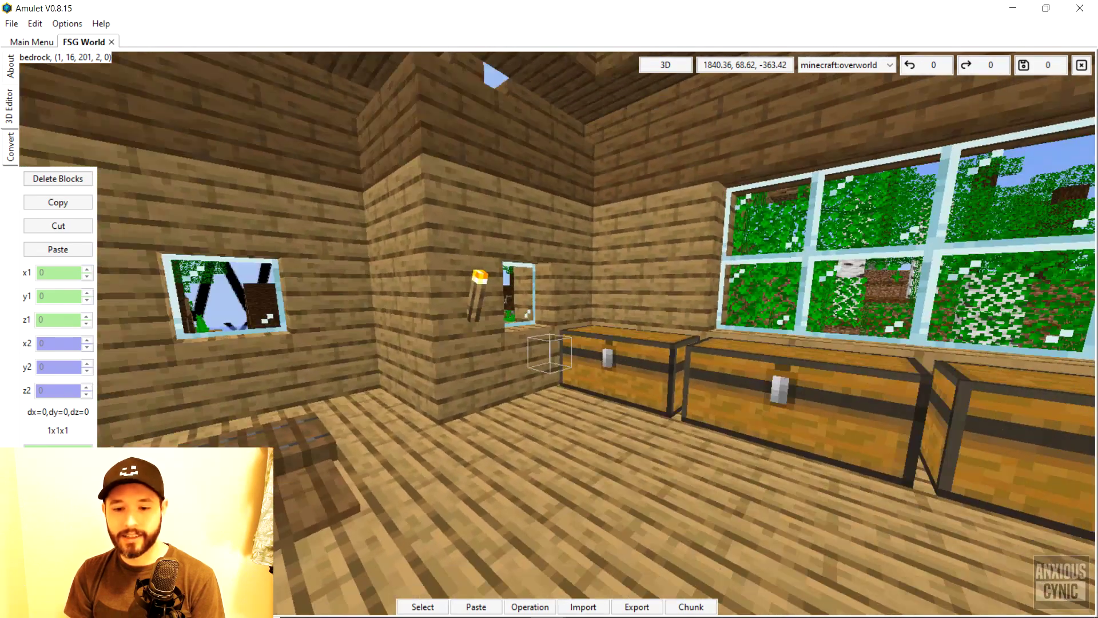
pyautogui.moveTo(715, 338); pyautogui.dragTo(556, 339, button='right')
pyautogui.press('s')
pyautogui.press('s')
pyautogui.press('a')
pyautogui.press('s')
pyautogui.press('a')
pyautogui.press('space')
pyautogui.press('w')
pyautogui.press('a')
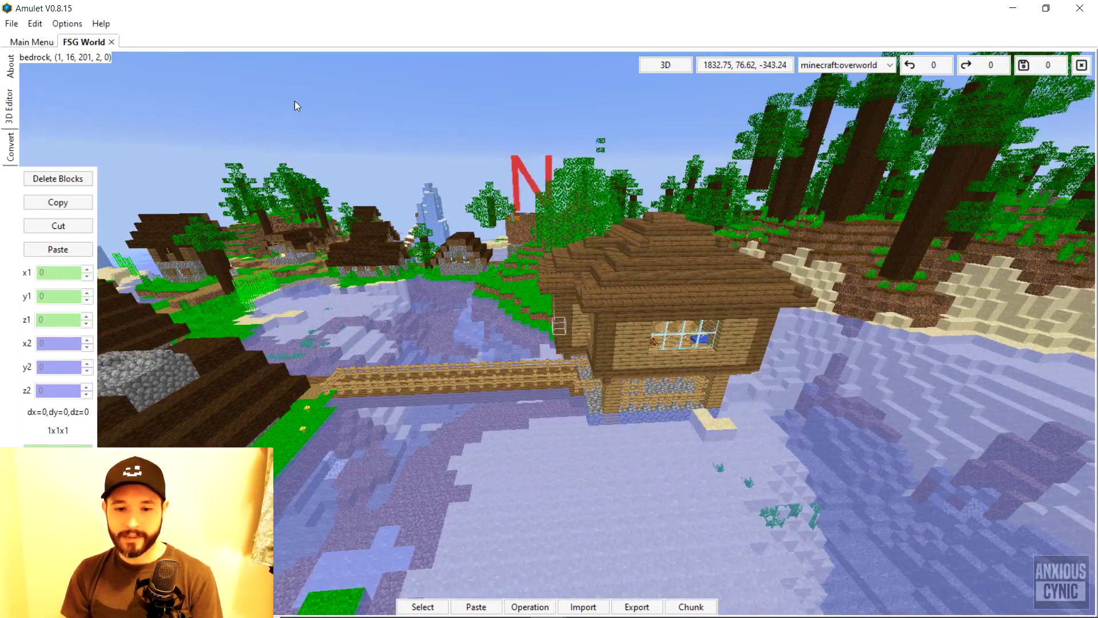
pyautogui.click(65, 25)
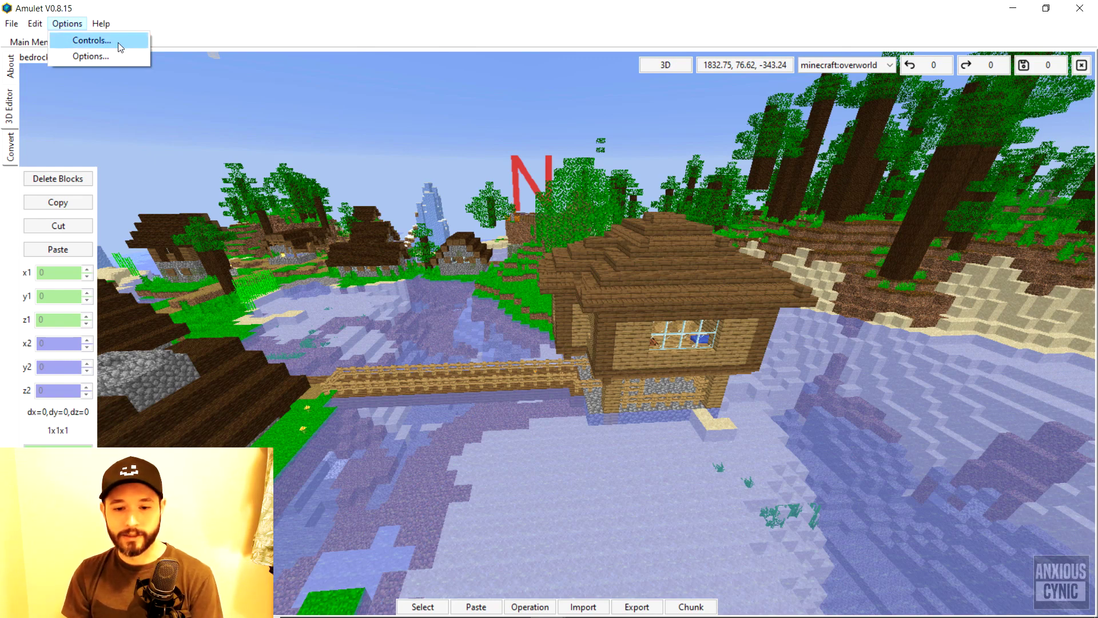
pyautogui.click(67, 24)
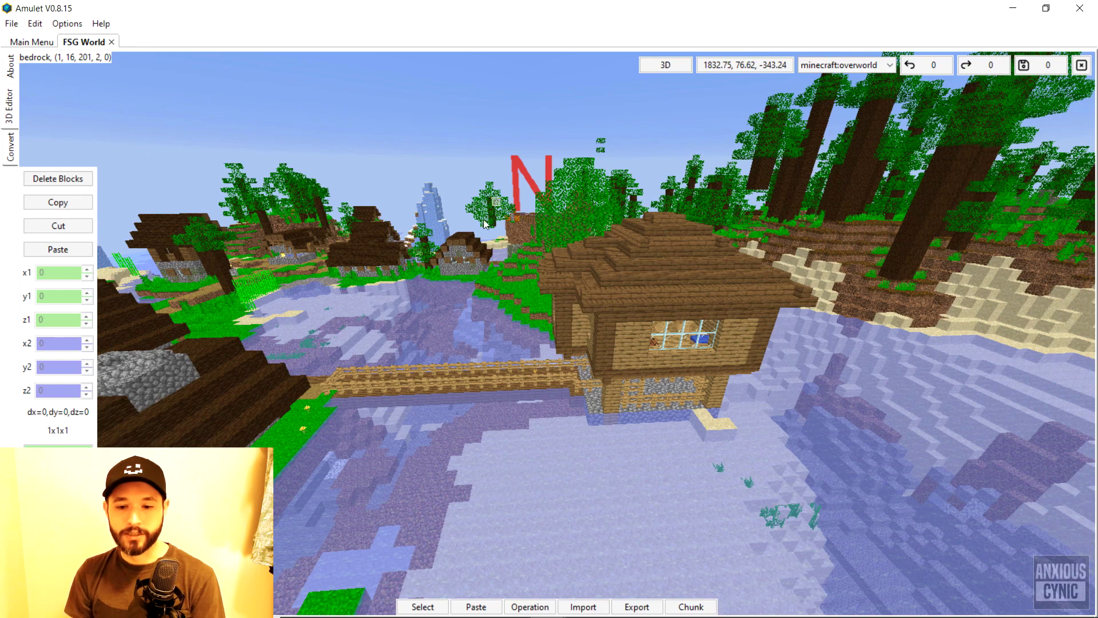
# - Fly around to the bridge side of the house and view its front face
pyautogui.moveTo(532, 362); pyautogui.dragTo(528, 315, button='right')
pyautogui.press('w')
pyautogui.press('a')
pyautogui.press('shift')
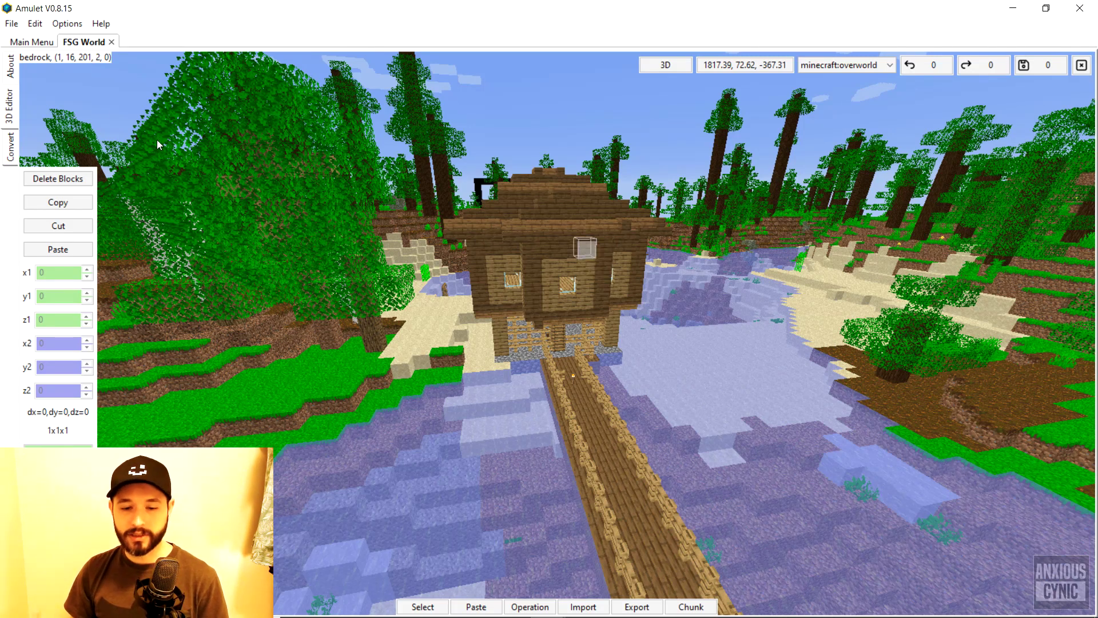
# - Open the Java world Sets 2021 alongside FSG World and load it in the 3D editor
pyautogui.click(33, 44)
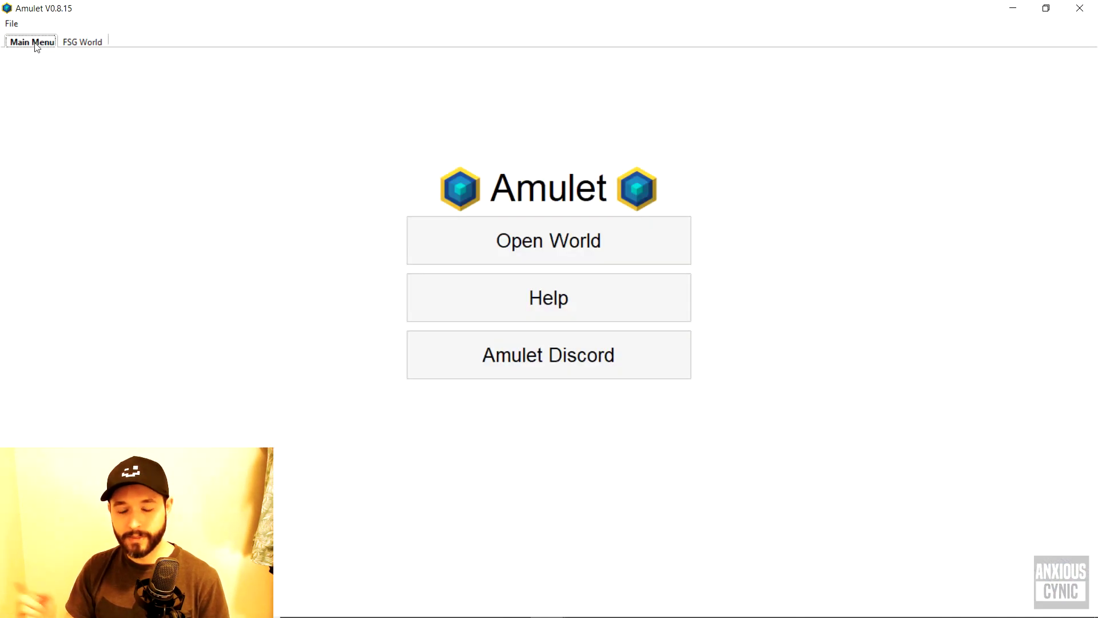
pyautogui.click(615, 249)
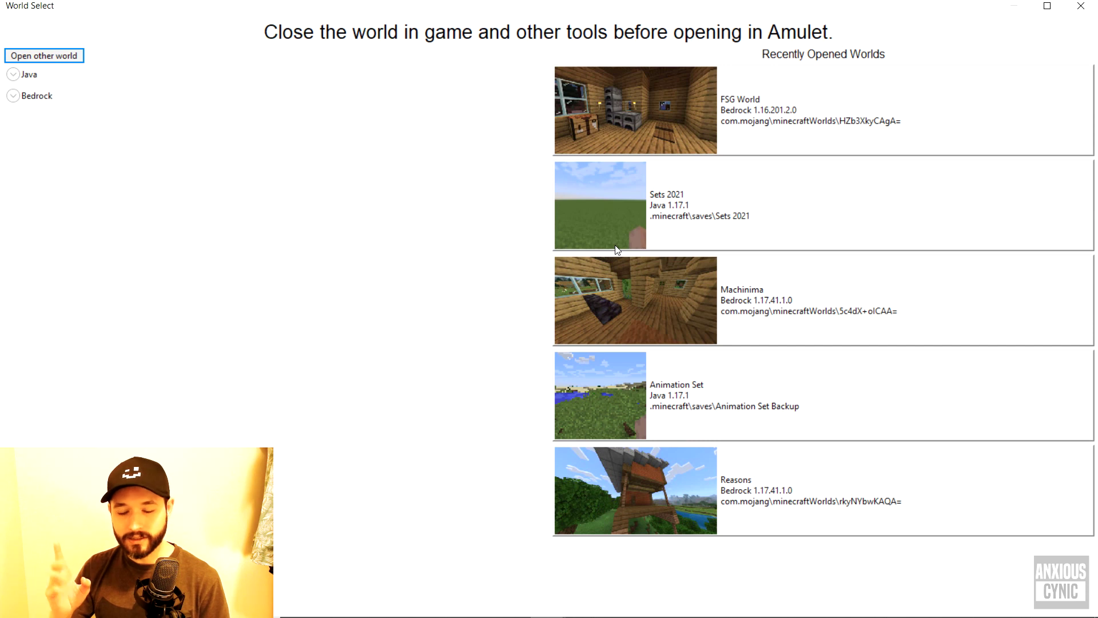
pyautogui.click(9, 73)
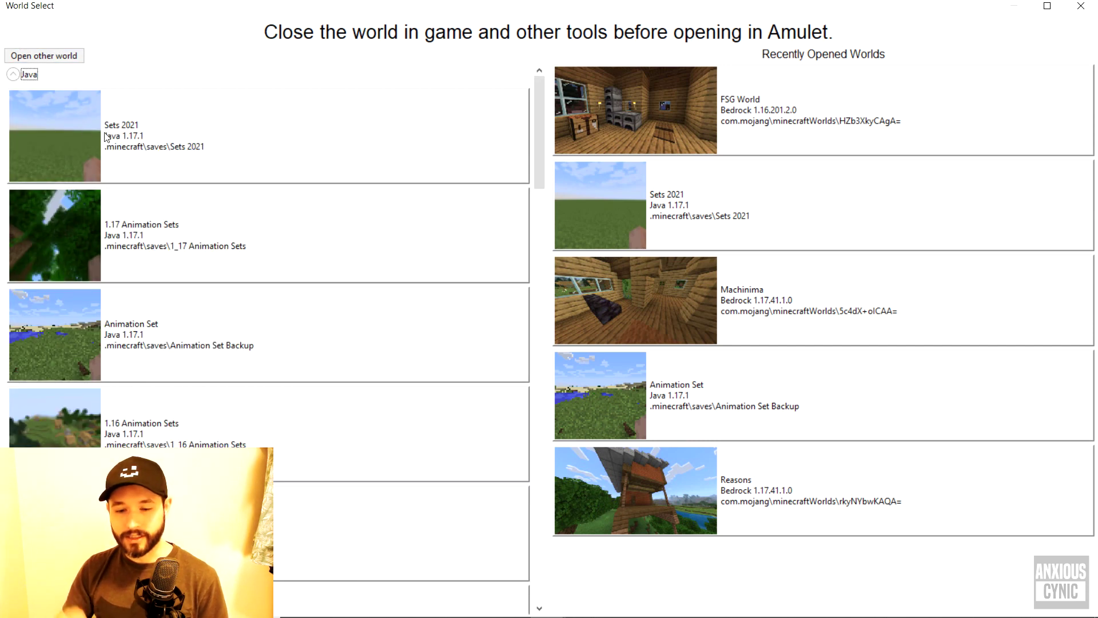
pyautogui.click(56, 132)
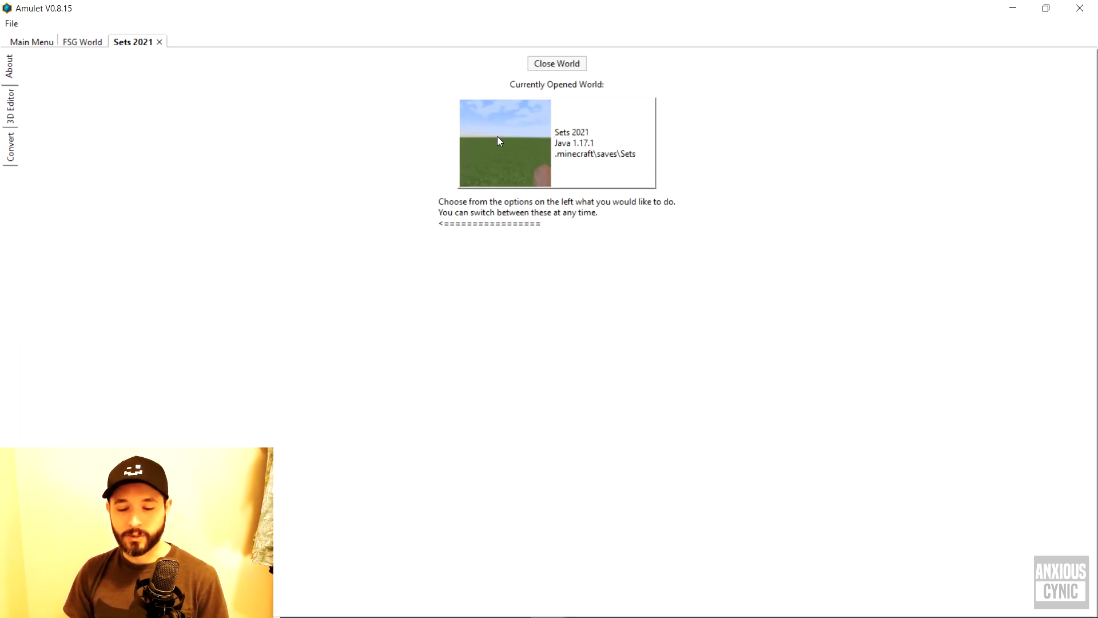
pyautogui.click(14, 109)
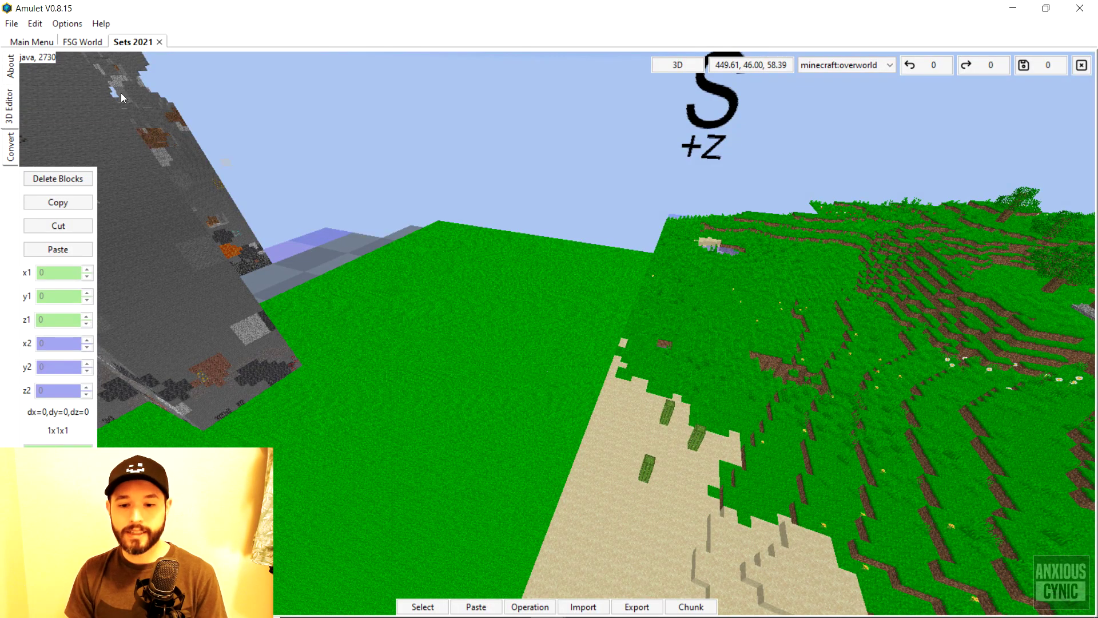
# - Return to FSG World and create a 4x12x8 selection box over the front of the house
pyautogui.click(83, 43)
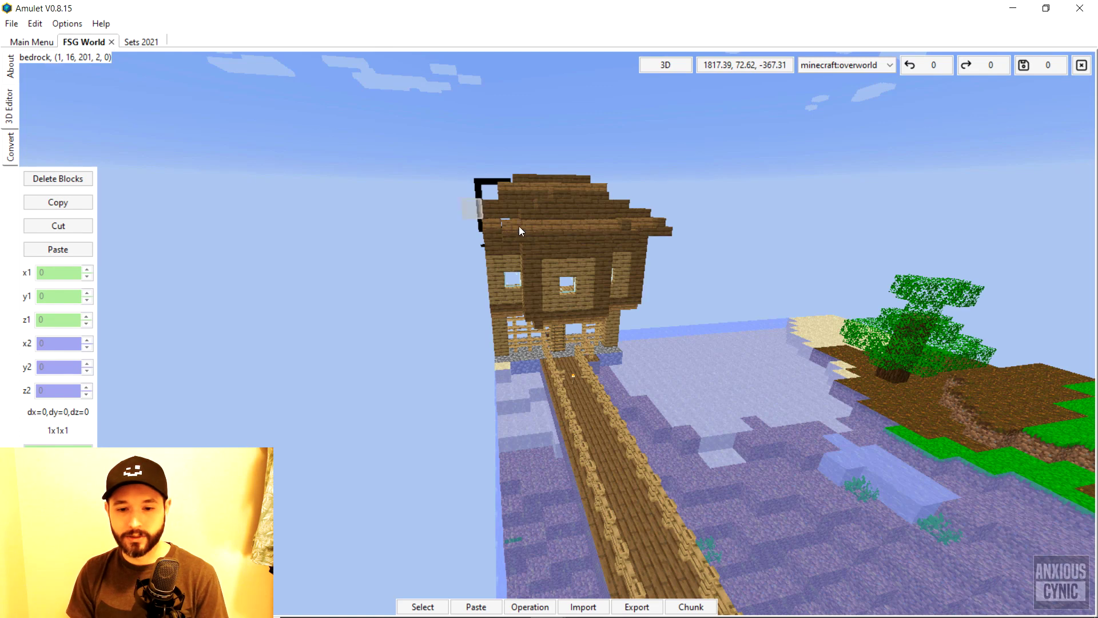
pyautogui.click(492, 368)
pyautogui.moveTo(534, 312); pyautogui.dragTo(594, 207)
pyautogui.click(590, 196)
# - Widen the selection box across the house front to z2 -359, making it 4x12x11
pyautogui.rightClick(630, 285)
pyautogui.press('d')
pyautogui.rightClick(482, 292)
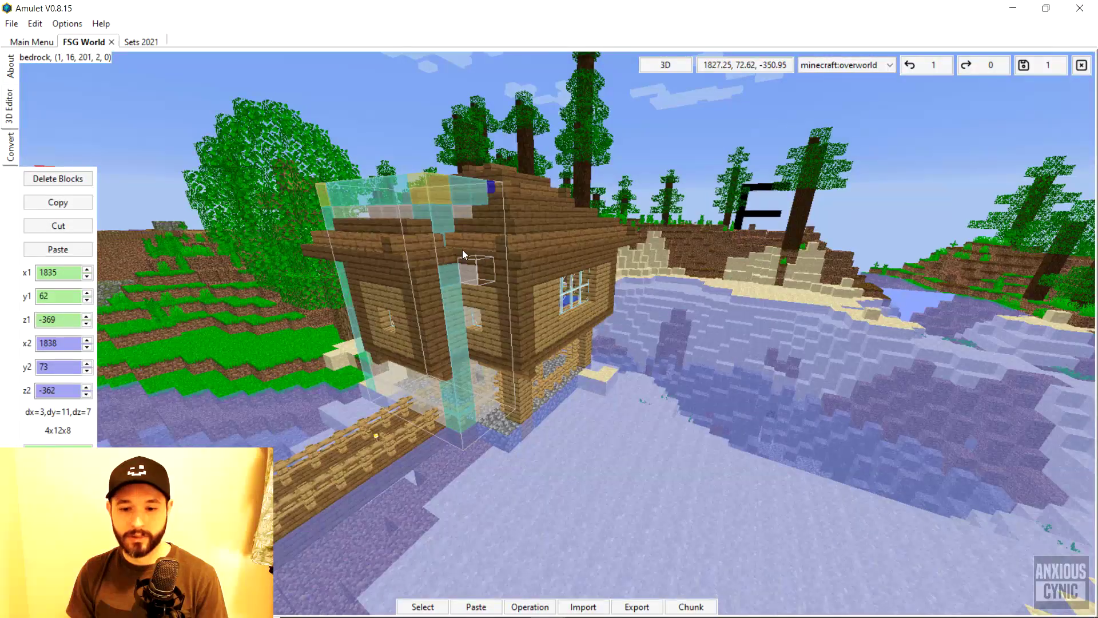
pyautogui.moveTo(482, 405); pyautogui.dragTo(516, 428)
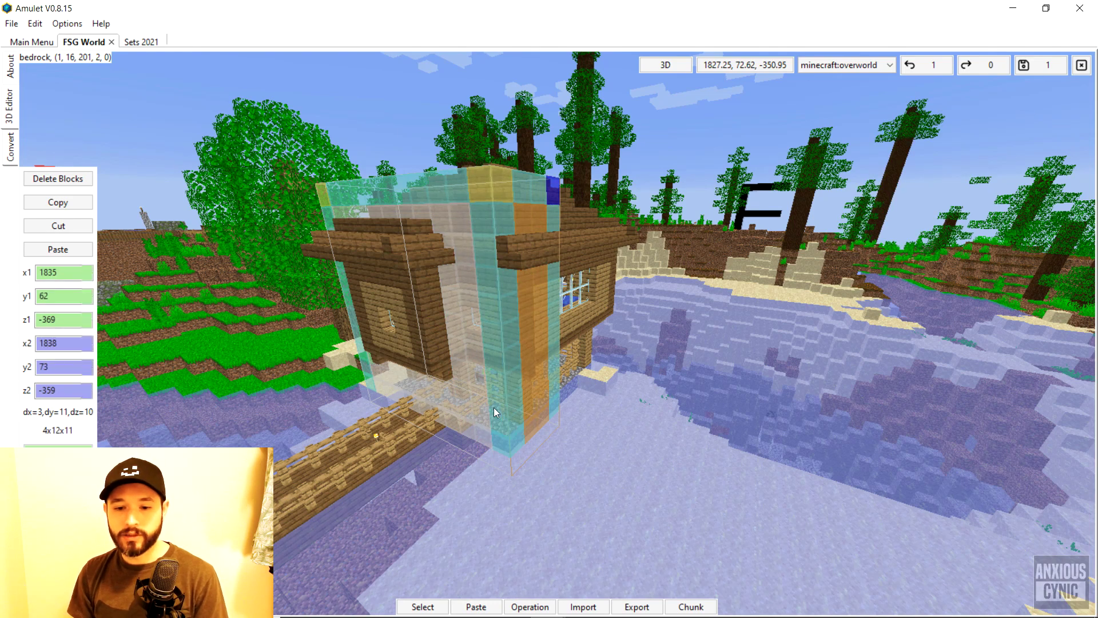
# - Extend the selection box from the house front out along the bridge to x1 1817, making it 22x12x11
pyautogui.moveTo(403, 386); pyautogui.dragTo(229, 503)
pyautogui.press('s')
pyautogui.press('a')
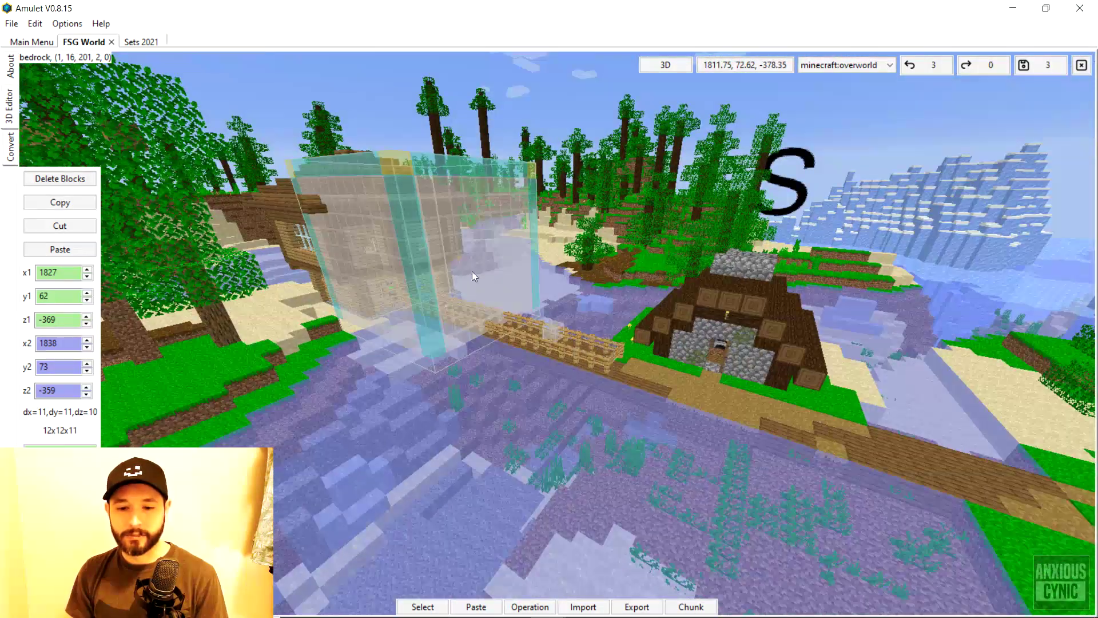
pyautogui.moveTo(486, 272); pyautogui.dragTo(621, 329)
# - Fly around the back of the house and inside it to examine which parts the selection box covers
pyautogui.rightClick(666, 328)
pyautogui.press('a')
pyautogui.press('a')
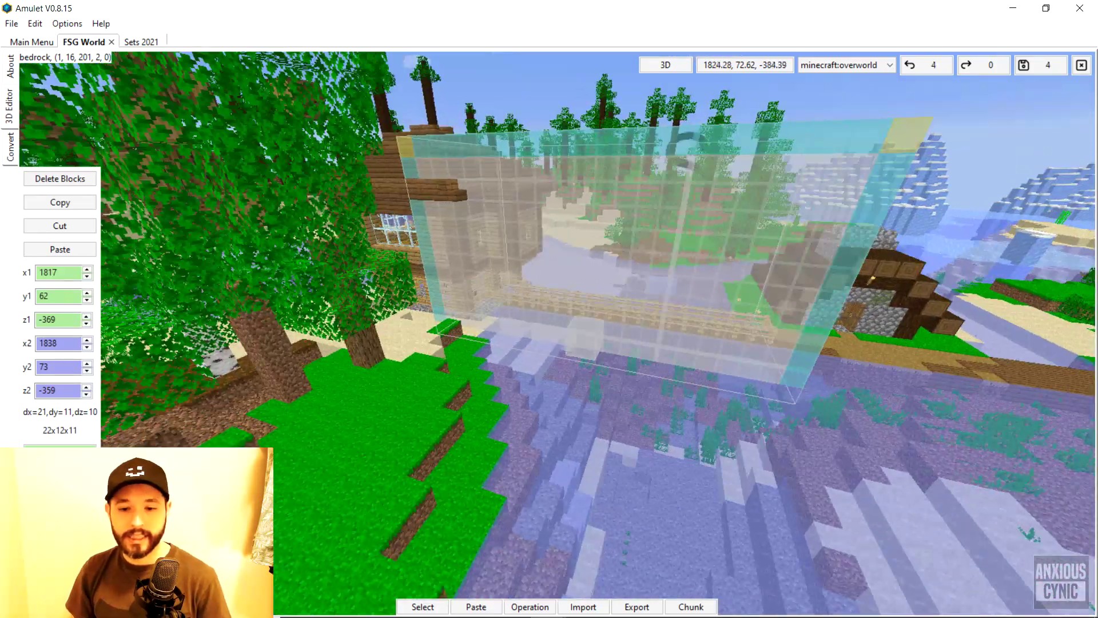
pyautogui.press('w')
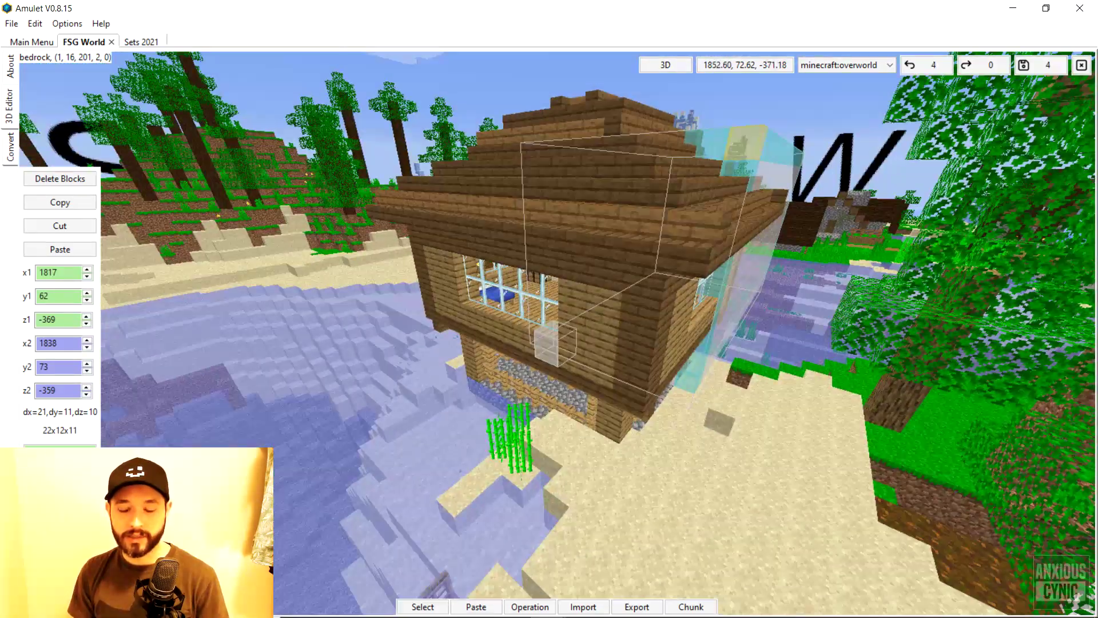
pyautogui.rightClick(557, 333)
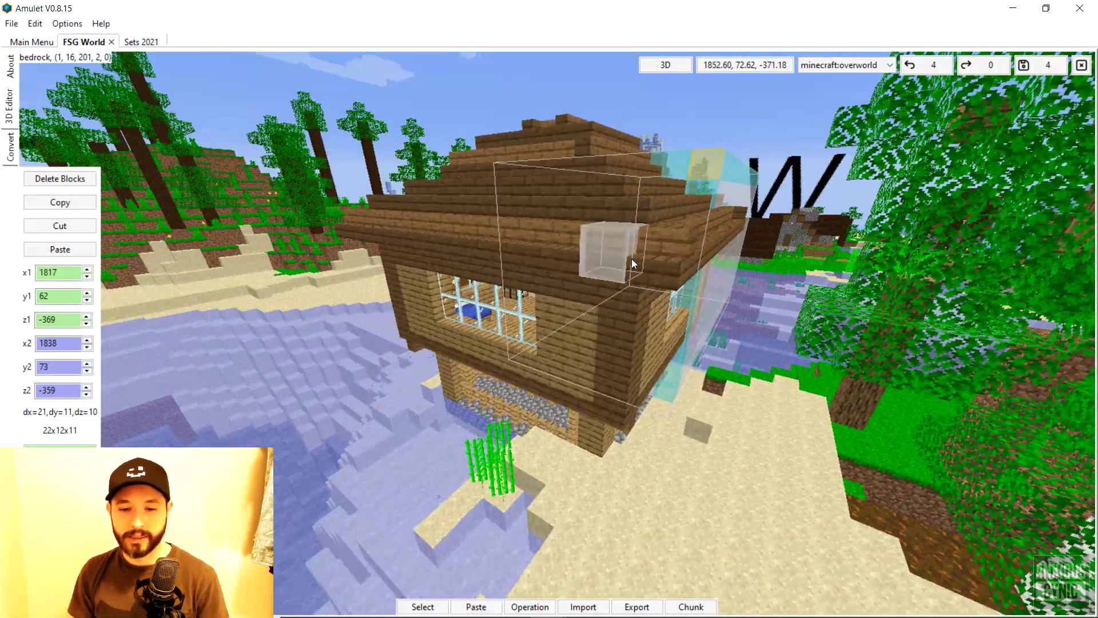
pyautogui.rightClick(653, 275)
pyautogui.press('w')
pyautogui.press('d')
pyautogui.press('a')
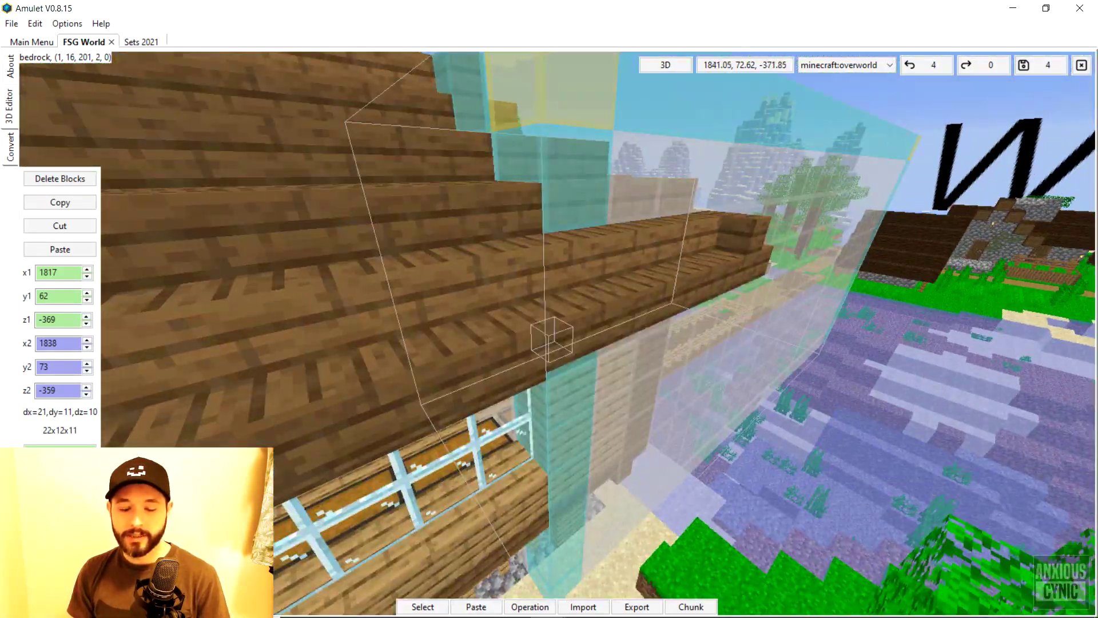
pyautogui.press('shift')
pyautogui.press('s')
pyautogui.press('a')
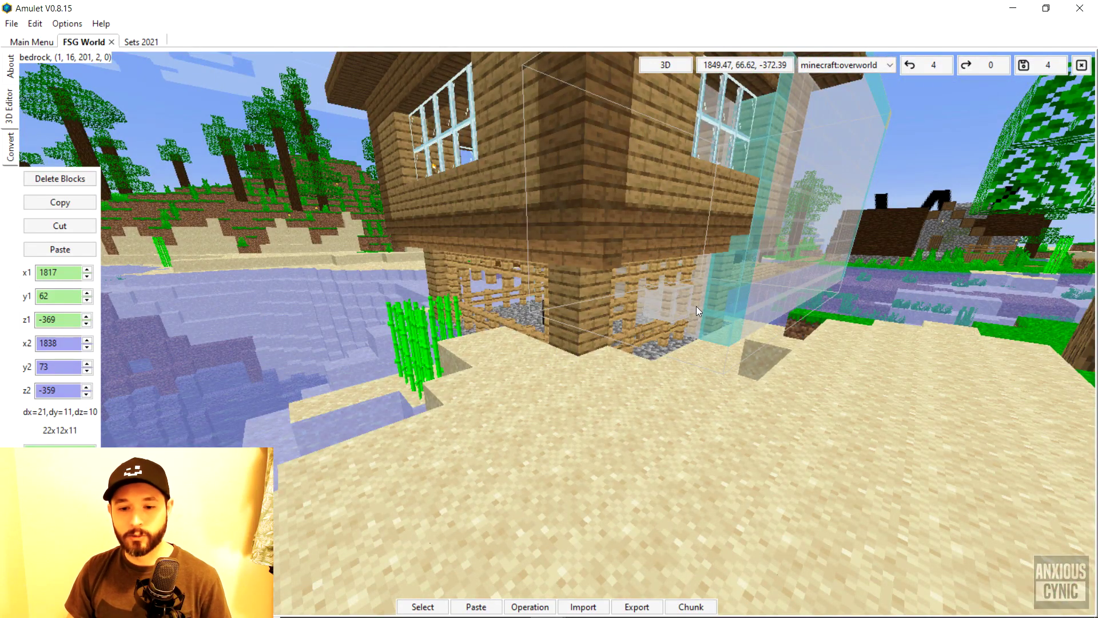
pyautogui.rightClick(695, 307)
pyautogui.press('space')
pyautogui.press('d')
pyautogui.press('w')
pyautogui.press('w')
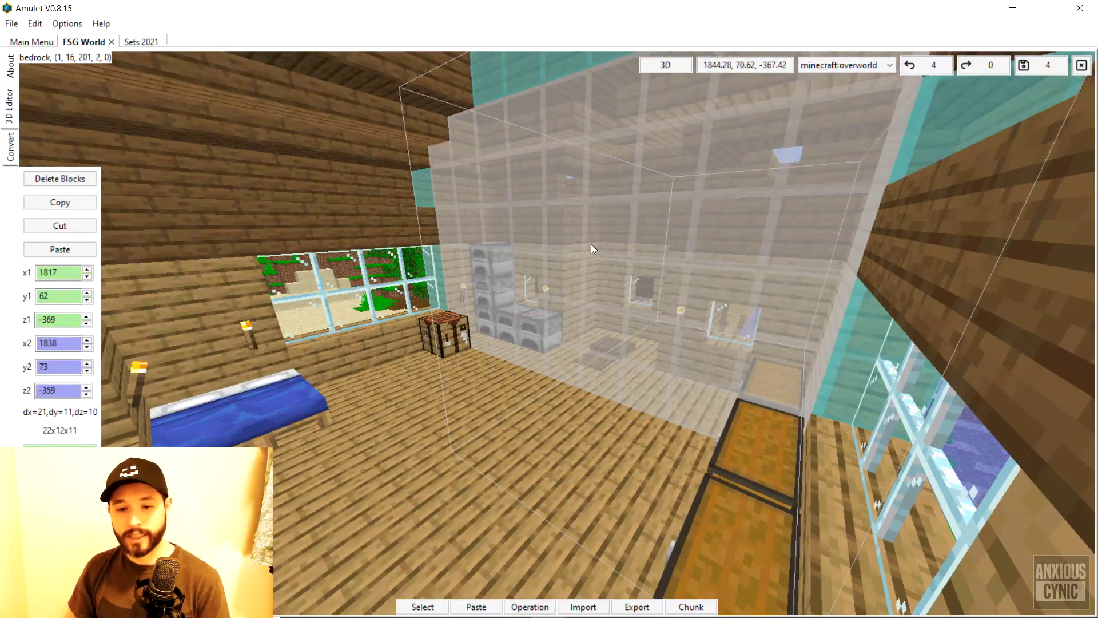
# - Extend the selection box deeper into the house interior to x2 1840, making it 24x12x11
pyautogui.rightClick(619, 213)
pyautogui.press('s')
pyautogui.press('w')
pyautogui.rightClick(612, 283)
pyautogui.moveTo(614, 279); pyautogui.dragTo(1024, 407)
pyautogui.moveTo(1061, 490); pyautogui.dragTo(1061, 490)
# - Move outside the house and examine the selection box's extent from the lake side, from above and near water level
pyautogui.rightClick(1060, 491)
pyautogui.press('s')
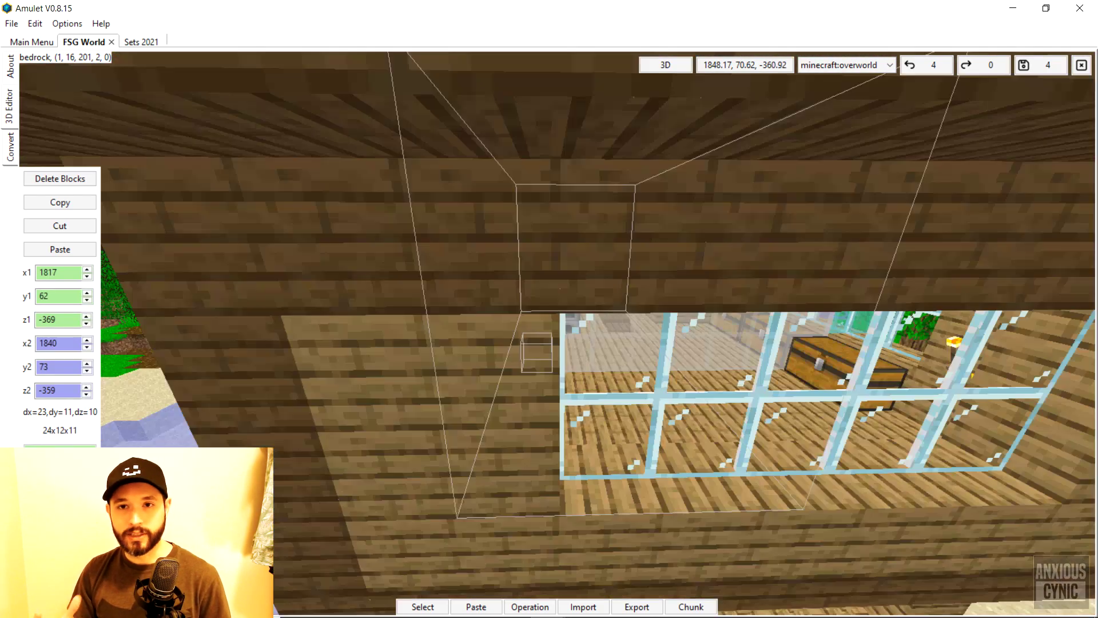
pyautogui.press('a')
pyautogui.press('w')
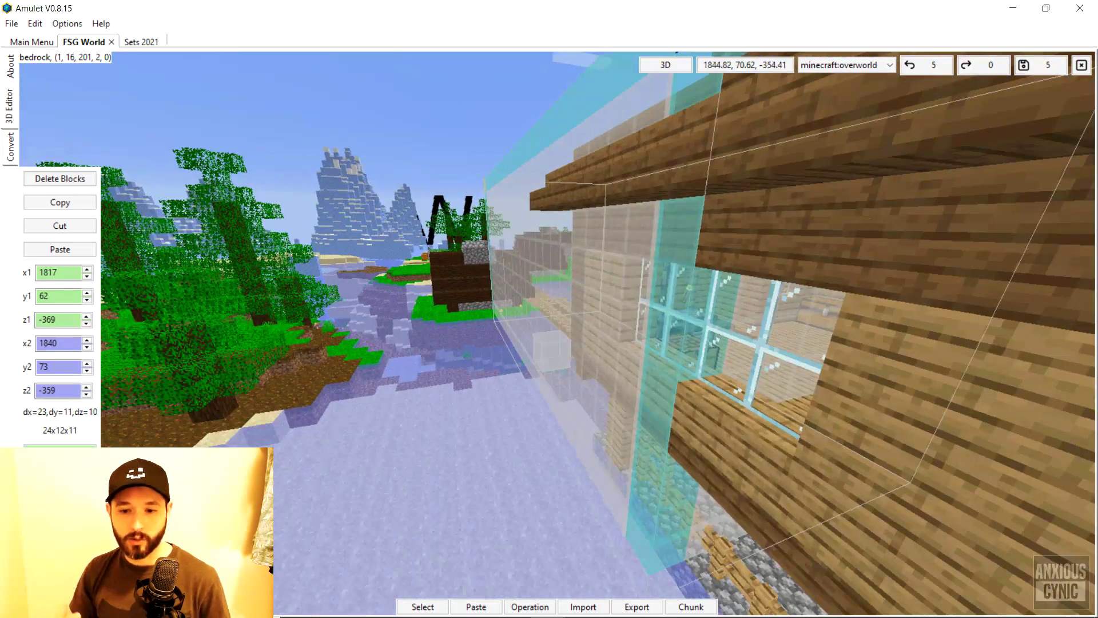
pyautogui.rightClick(654, 314)
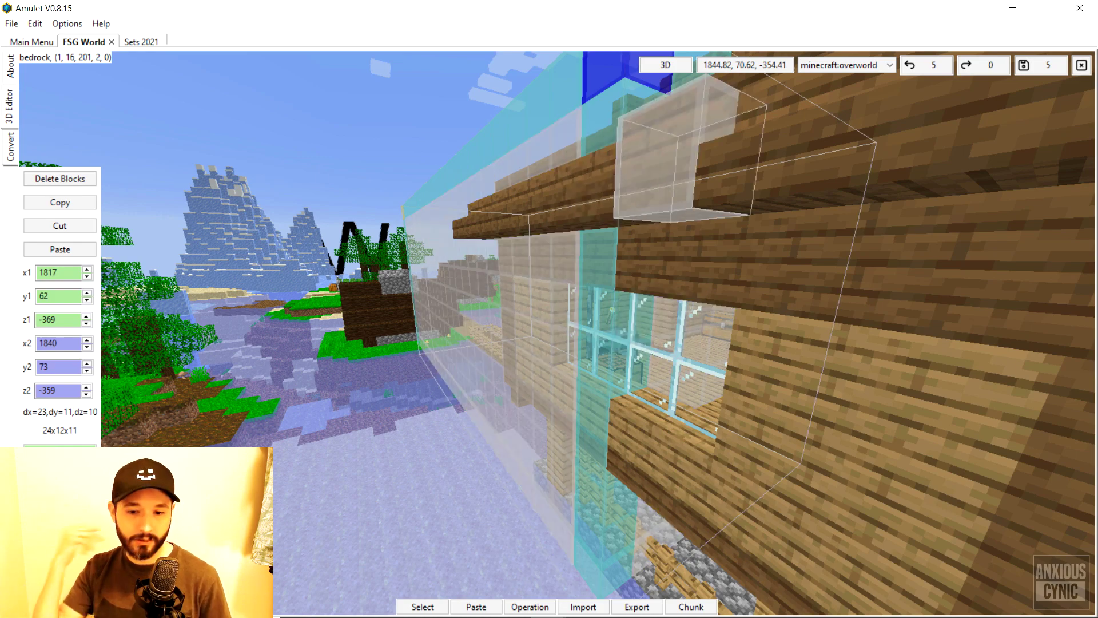
pyautogui.rightClick(686, 142)
pyautogui.press('space')
pyautogui.press('s')
pyautogui.rightClick(525, 307)
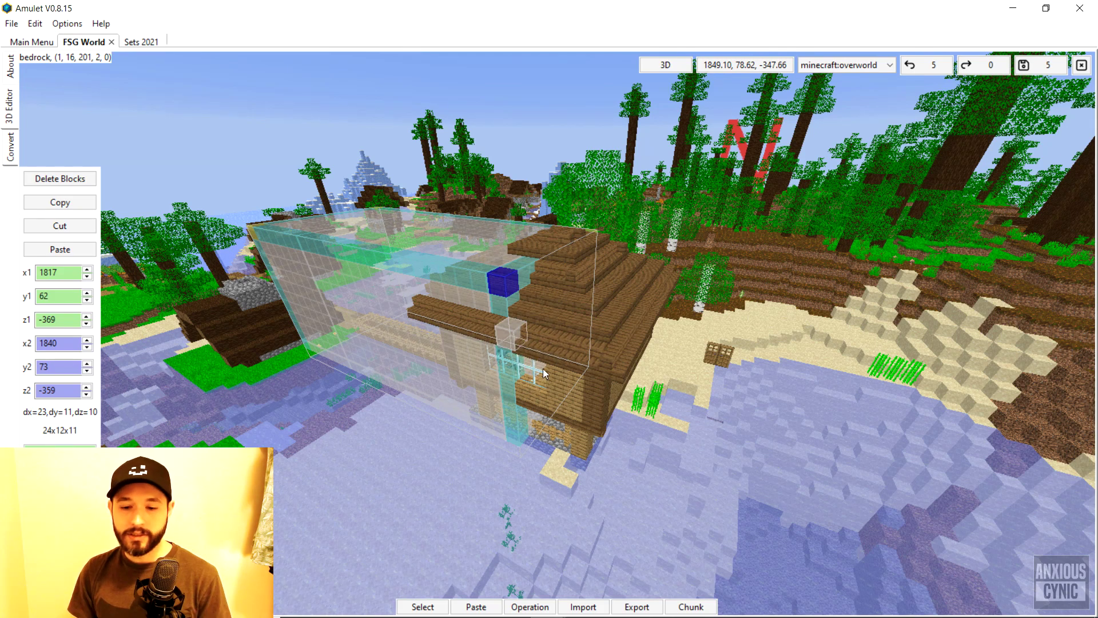
pyautogui.press('shift')
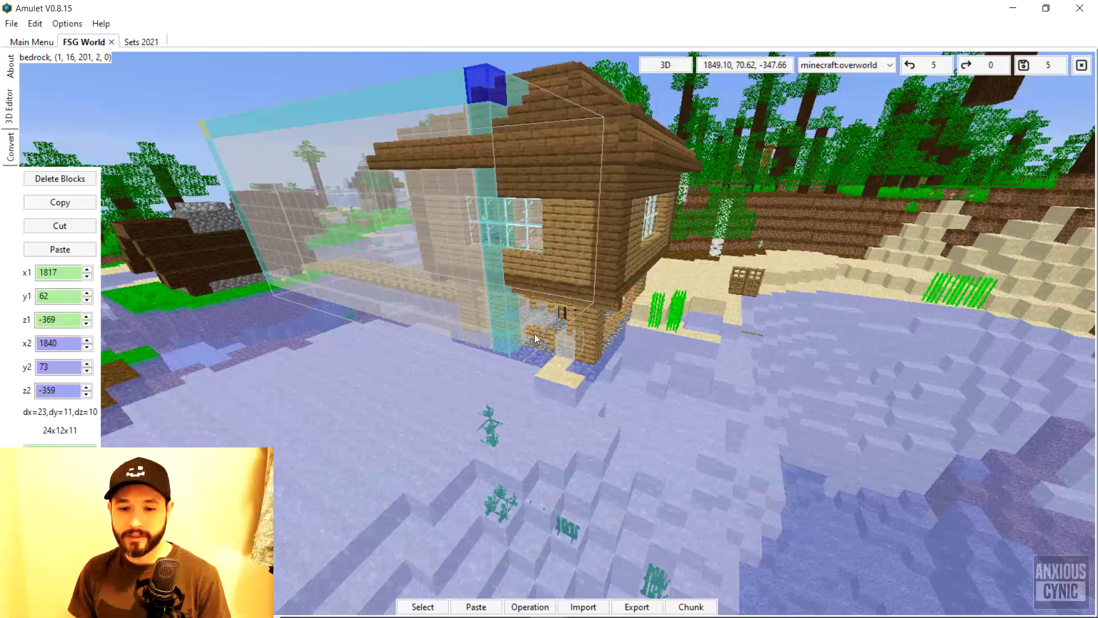
# - Try nudging the selection box's blue corner by one block in y2 and z2, returning them to 73 and -359
pyautogui.click(87, 363)
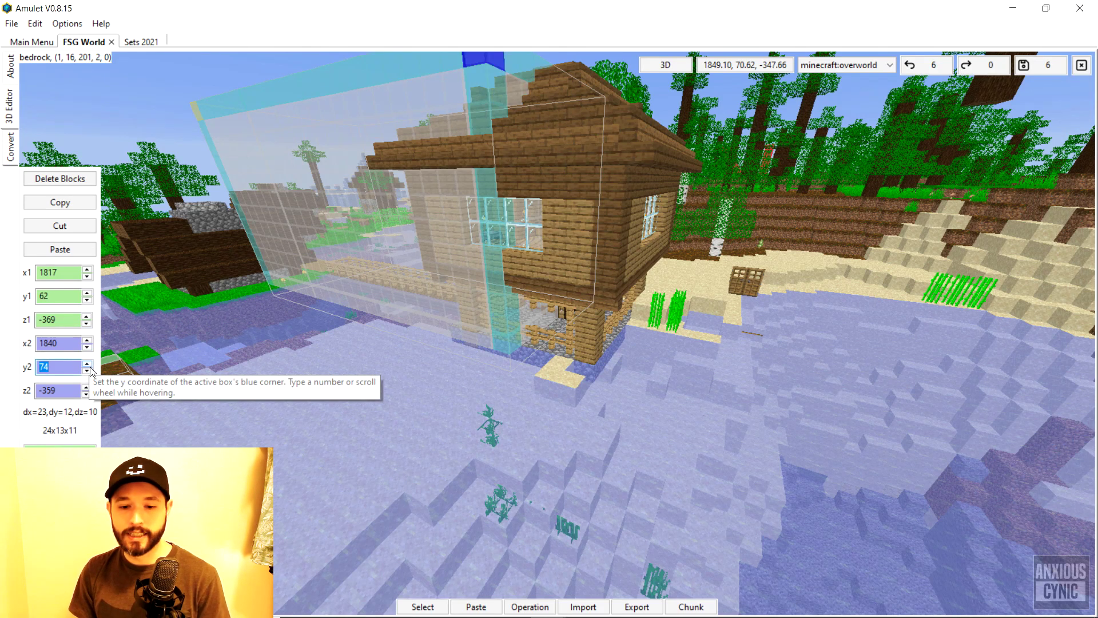
pyautogui.click(87, 371)
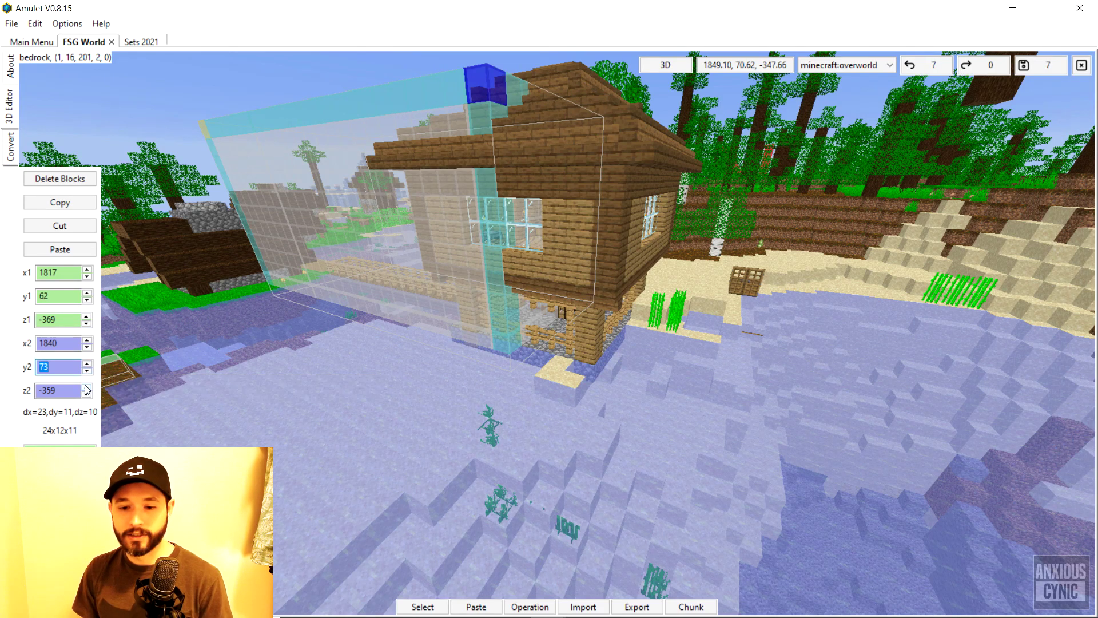
pyautogui.click(87, 387)
pyautogui.click(87, 393)
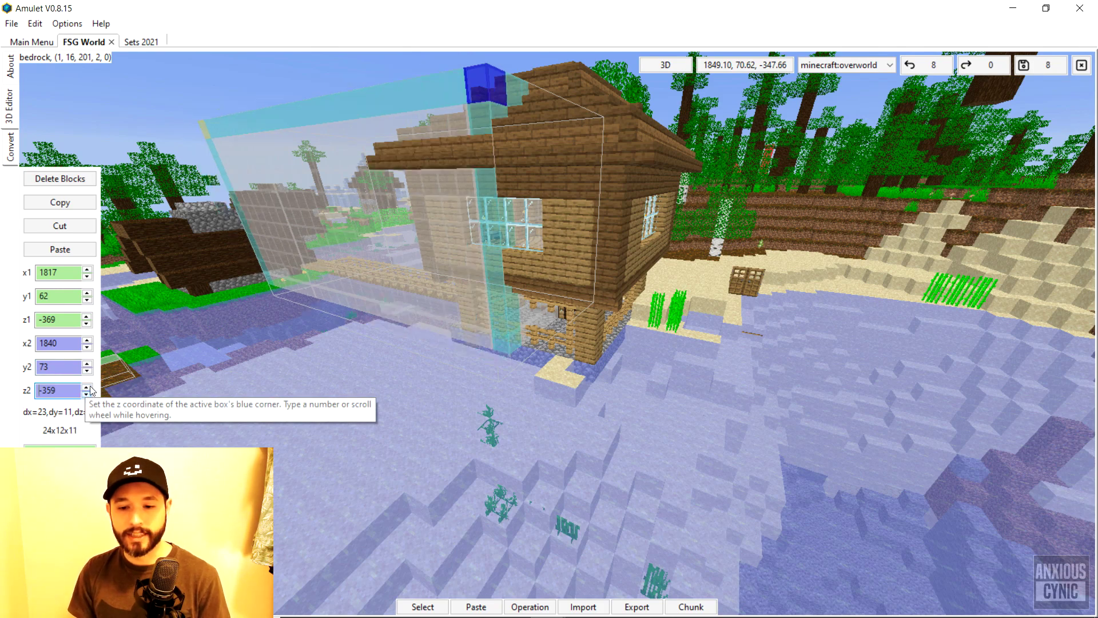
pyautogui.click(88, 295)
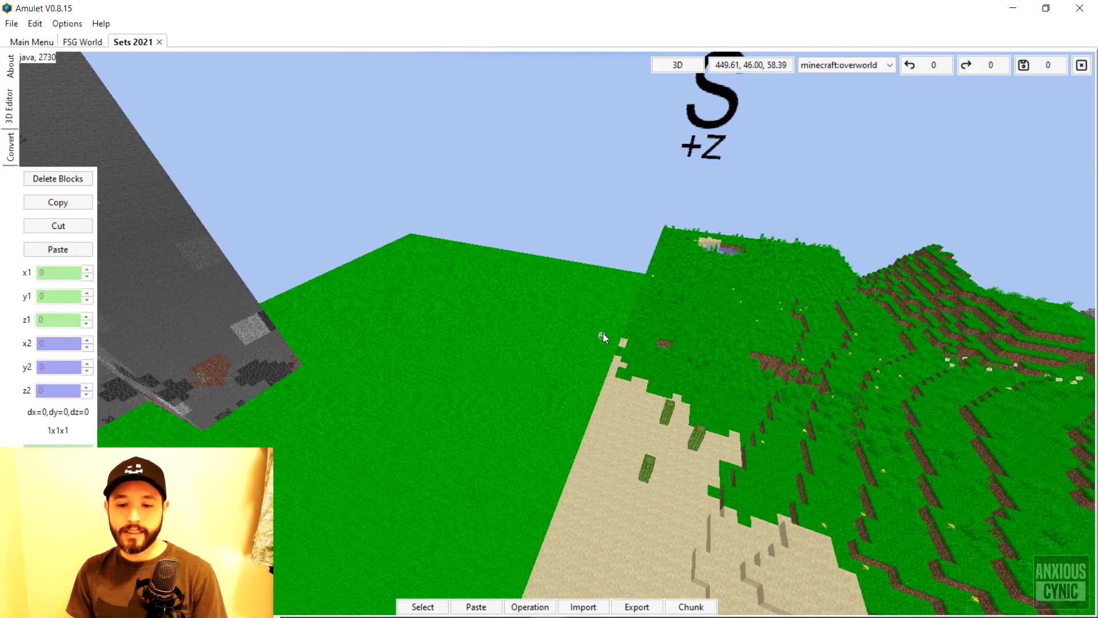
# - Paste the copied lake house as a movable preview near the edge of the flat grass in Sets 2021
pyautogui.rightClick(602, 336)
pyautogui.press('shift')
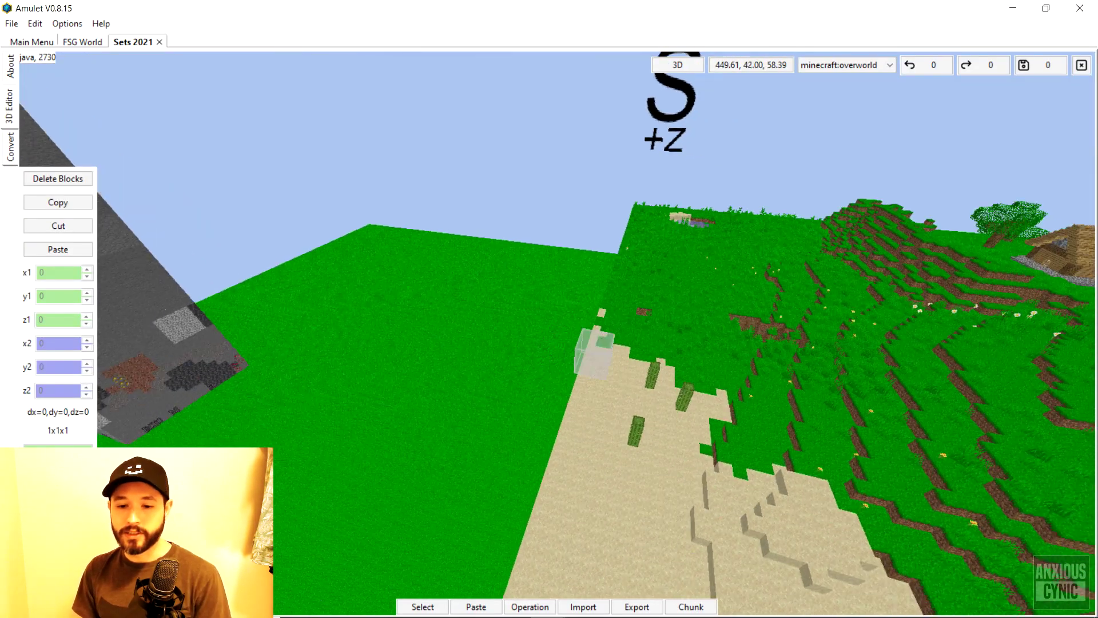
pyautogui.press('a')
pyautogui.moveTo(584, 344); pyautogui.dragTo(557, 337, button='right')
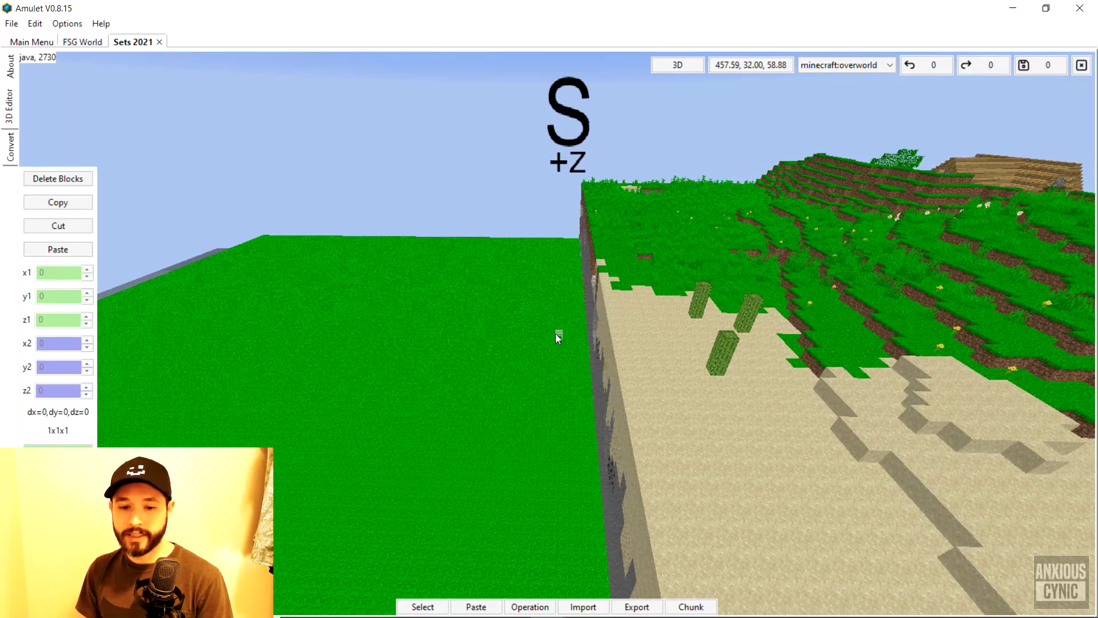
pyautogui.click(64, 252)
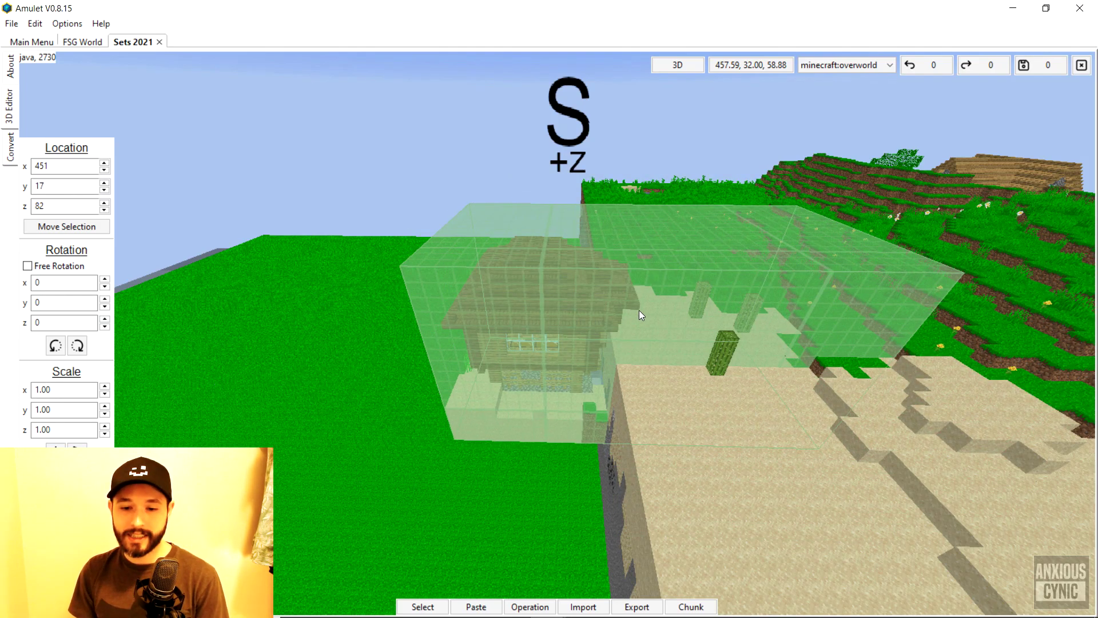
# - Place the pasted house at x 469, y 23, z 95 and confirm it with air, water and lava included
pyautogui.click(105, 170)
pyautogui.click(103, 163)
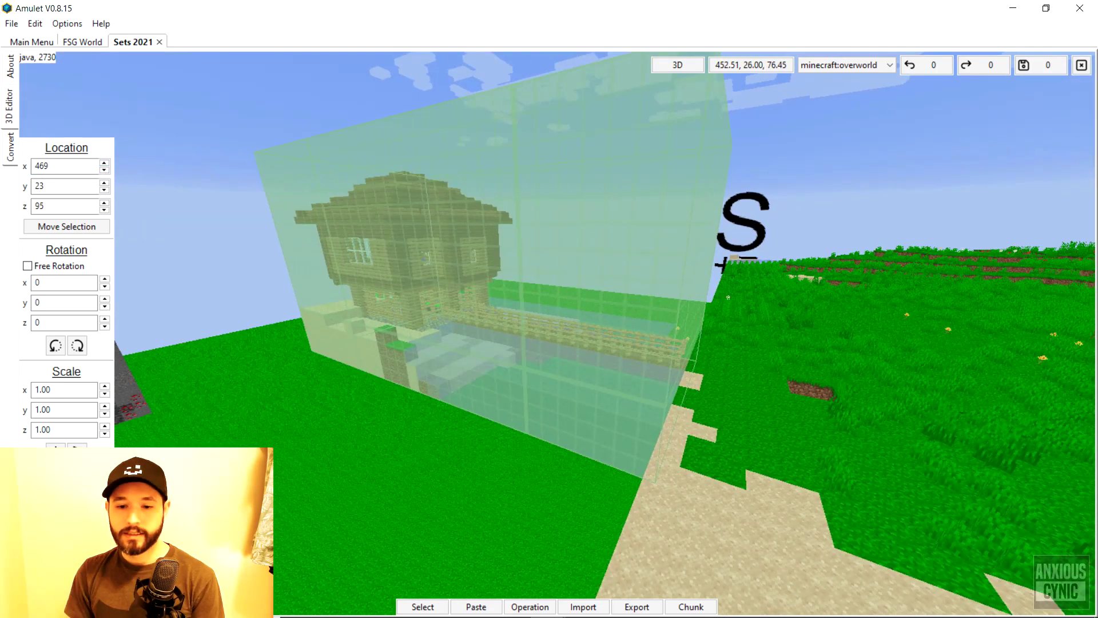
pyautogui.press('a')
pyautogui.press('a')
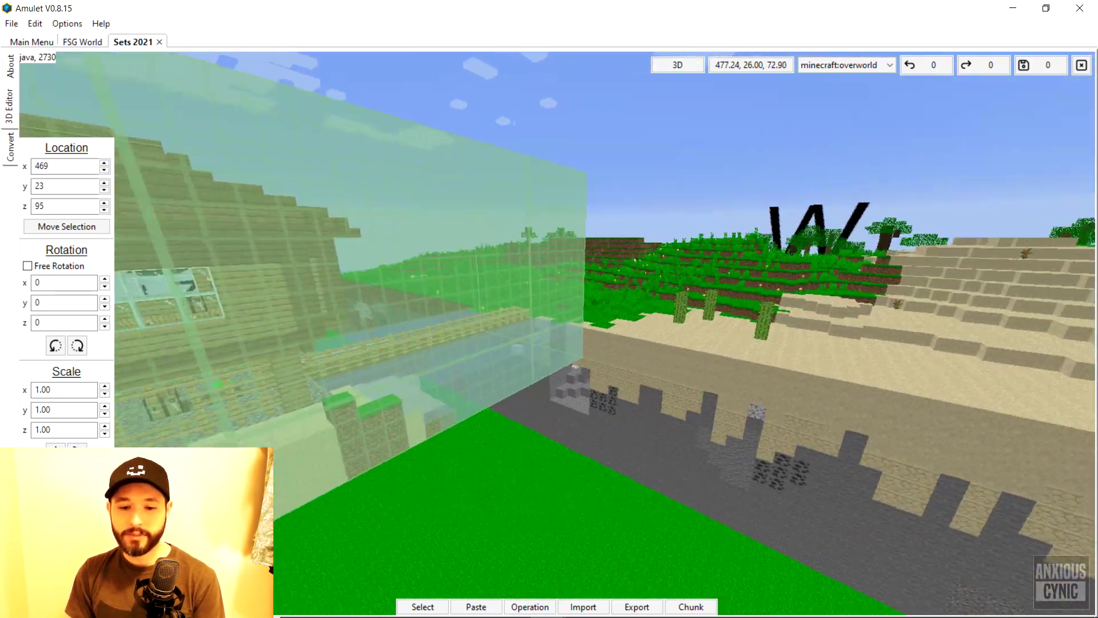
pyautogui.press('a')
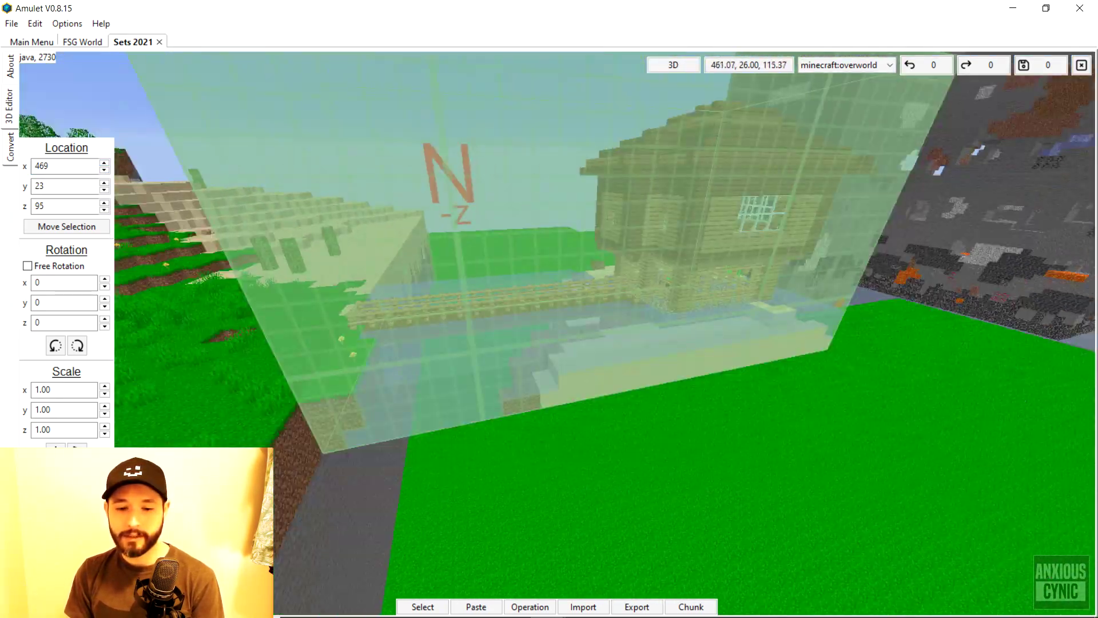
pyautogui.press('s')
pyautogui.rightClick(539, 347)
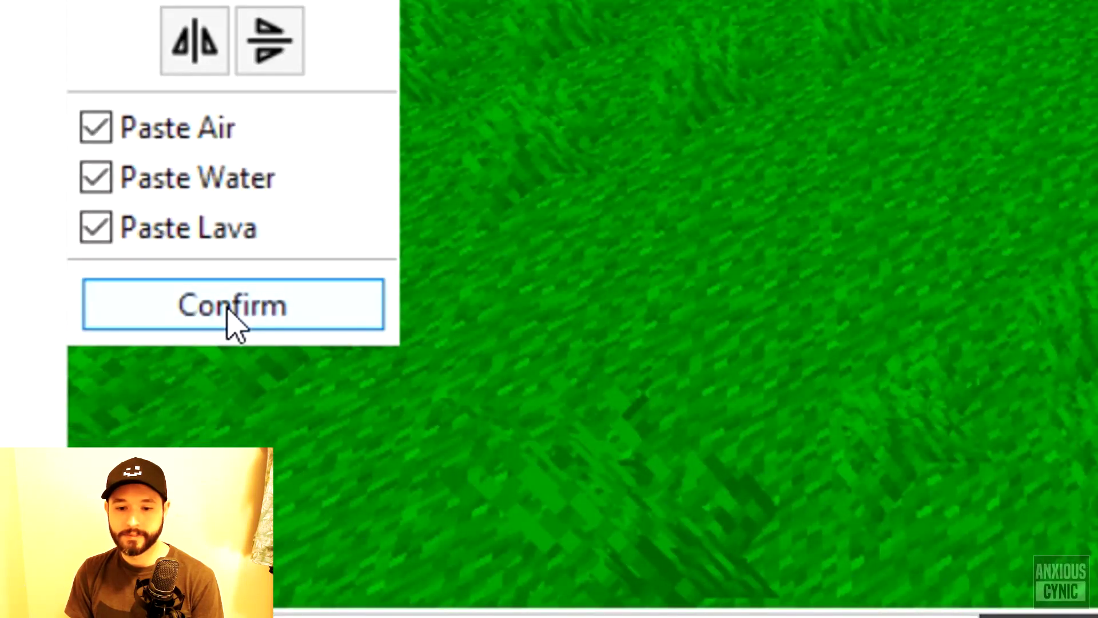
pyautogui.click(338, 320)
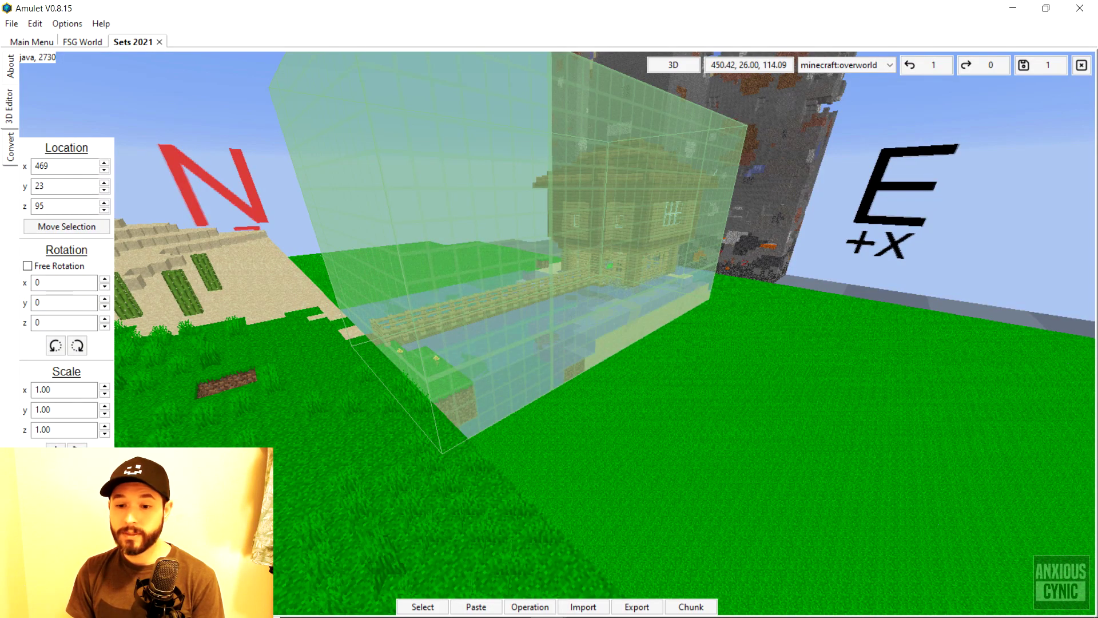
# - Save the changes made to the Sets 2021 world
pyautogui.rightClick(717, 347)
pyautogui.press('w')
pyautogui.press('d')
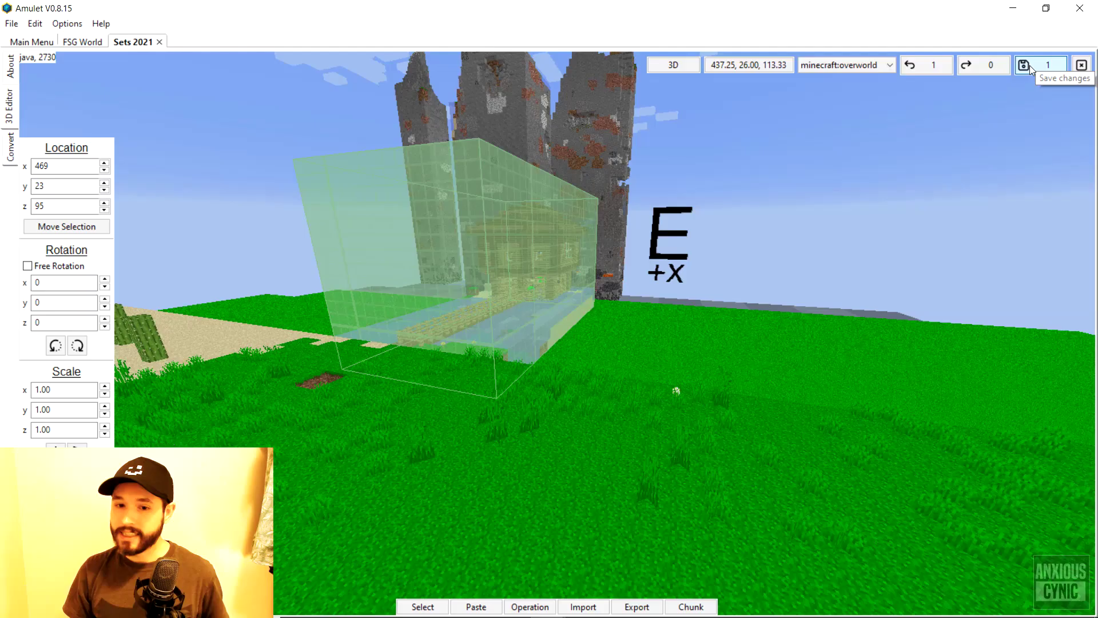
pyautogui.click(896, 197)
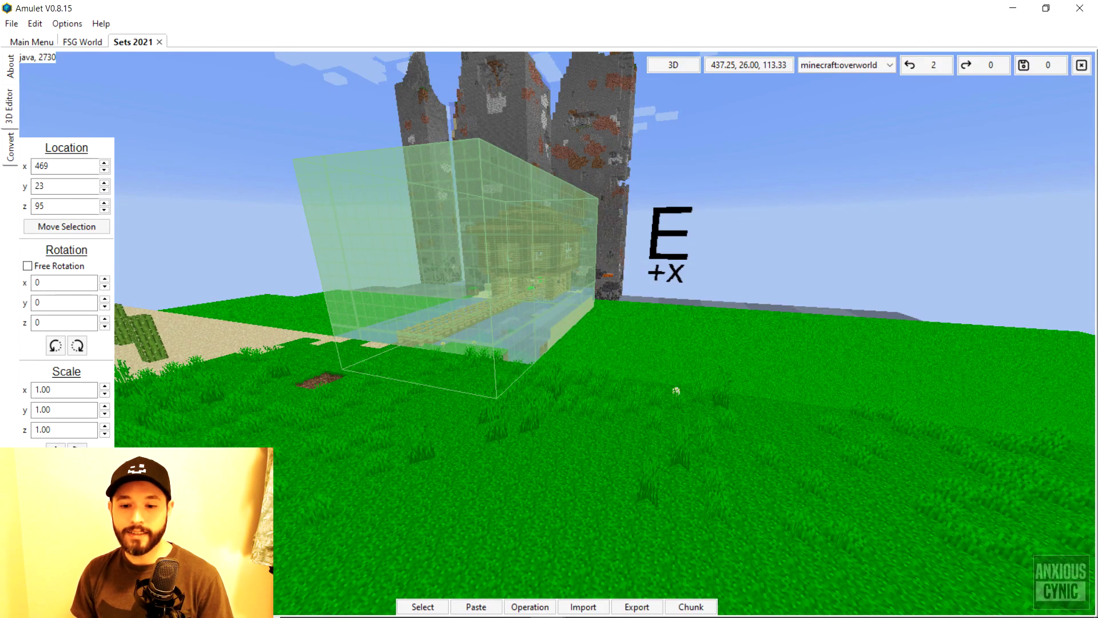
# - Fly around the pasted house and bridge to examine how they sit in the surrounding terrain
pyautogui.rightClick(616, 314)
pyautogui.press('w')
pyautogui.press('a')
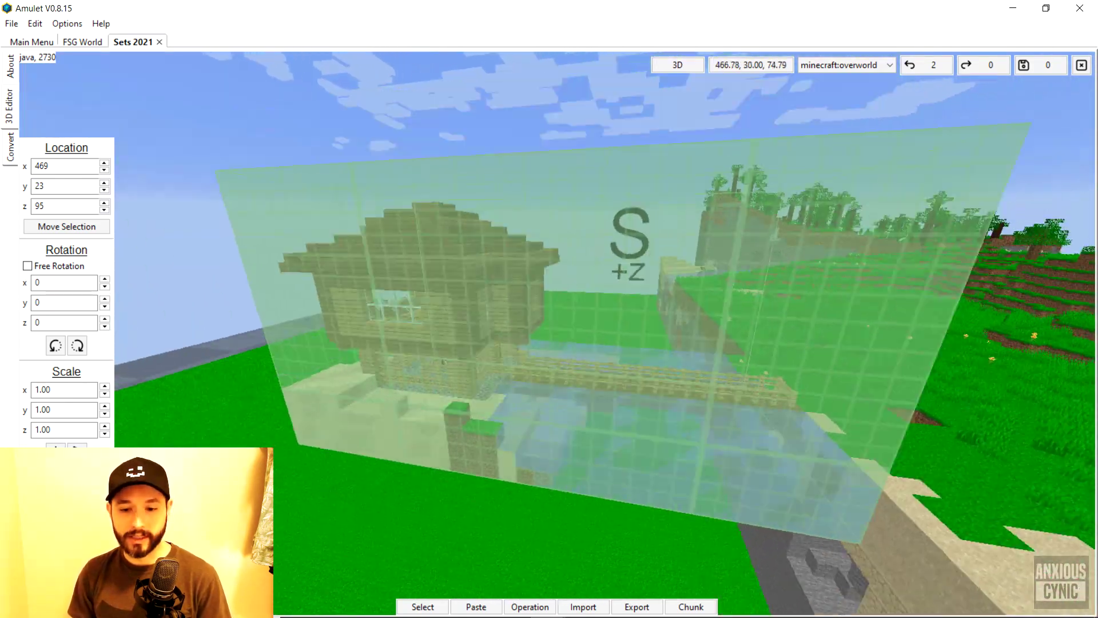
pyautogui.press('s')
pyautogui.press('space')
pyautogui.press('d')
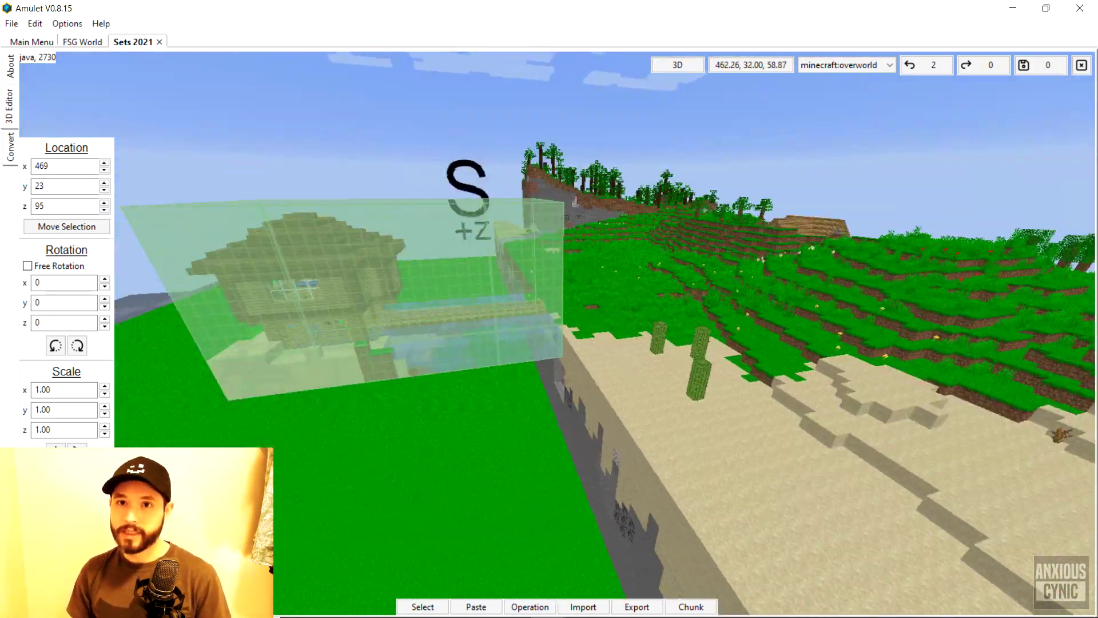
pyautogui.moveTo(600, 311); pyautogui.dragTo(559, 337, button='right')
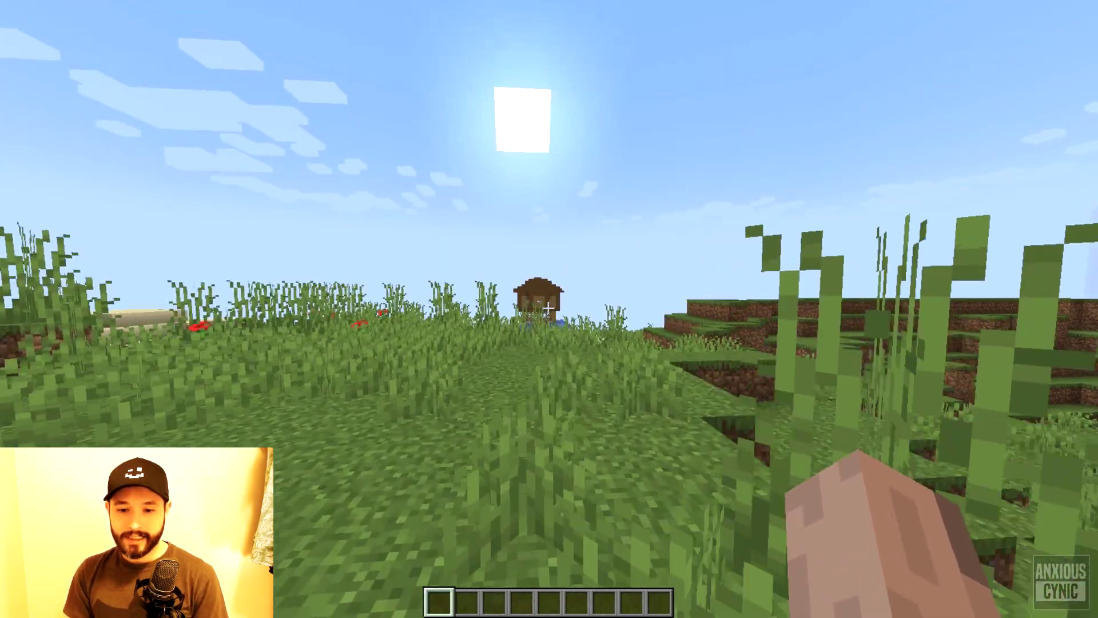
# - Switch to Minecraft, go into the transferred house and open its large chests to check their contents
pyautogui.press('w')
pyautogui.press('w')
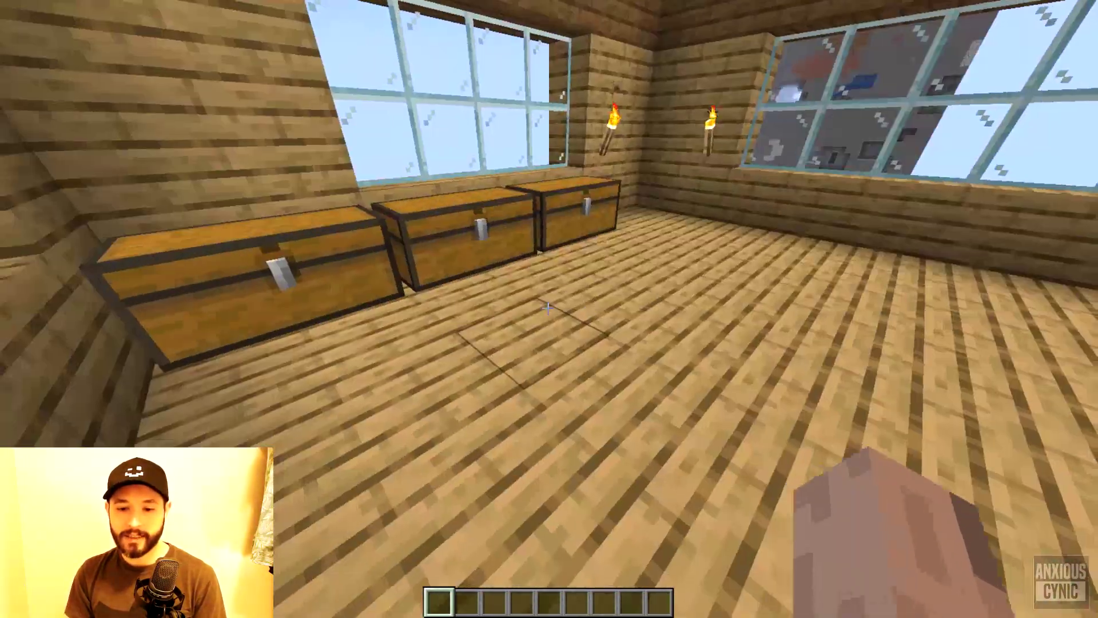
pyautogui.rightClick(550, 309)
pyautogui.press('Escape')
pyautogui.rightClick(549, 308)
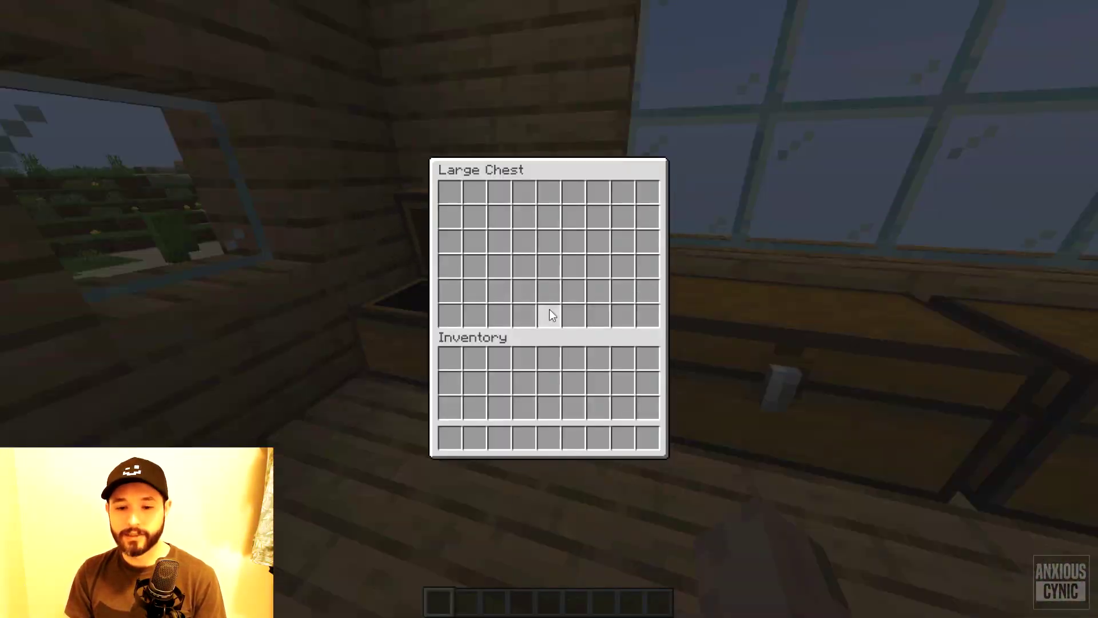
pyautogui.press('Escape')
pyautogui.rightClick(549, 308)
pyautogui.press('Escape')
# - Leave the room and look over the transferred bridge and the water around it
pyautogui.press('w')
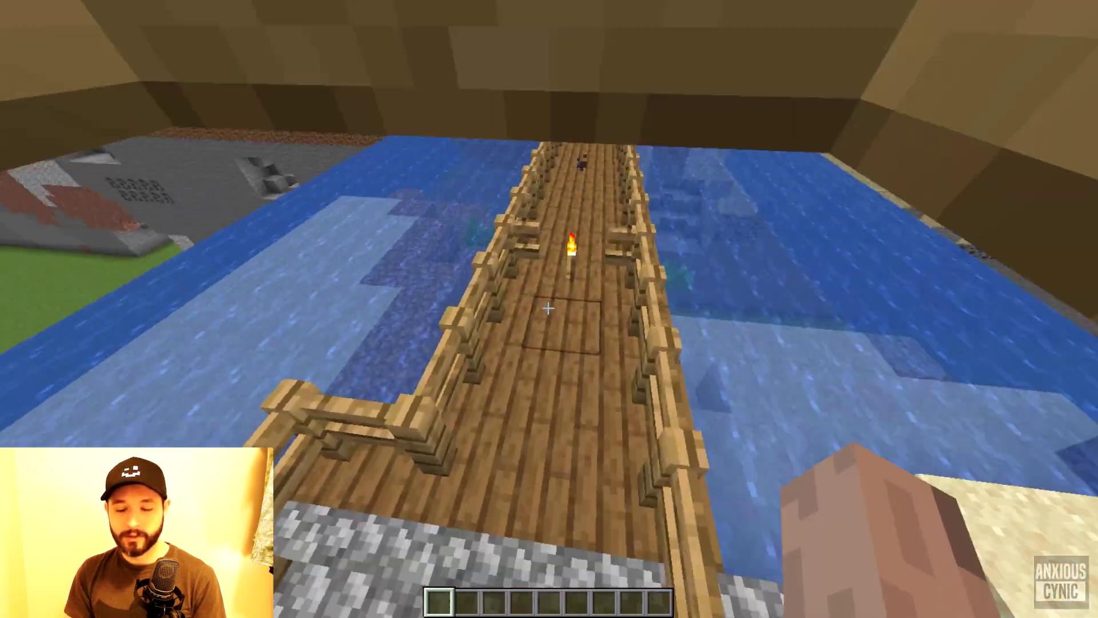
pyautogui.press('s')
pyautogui.press('space')
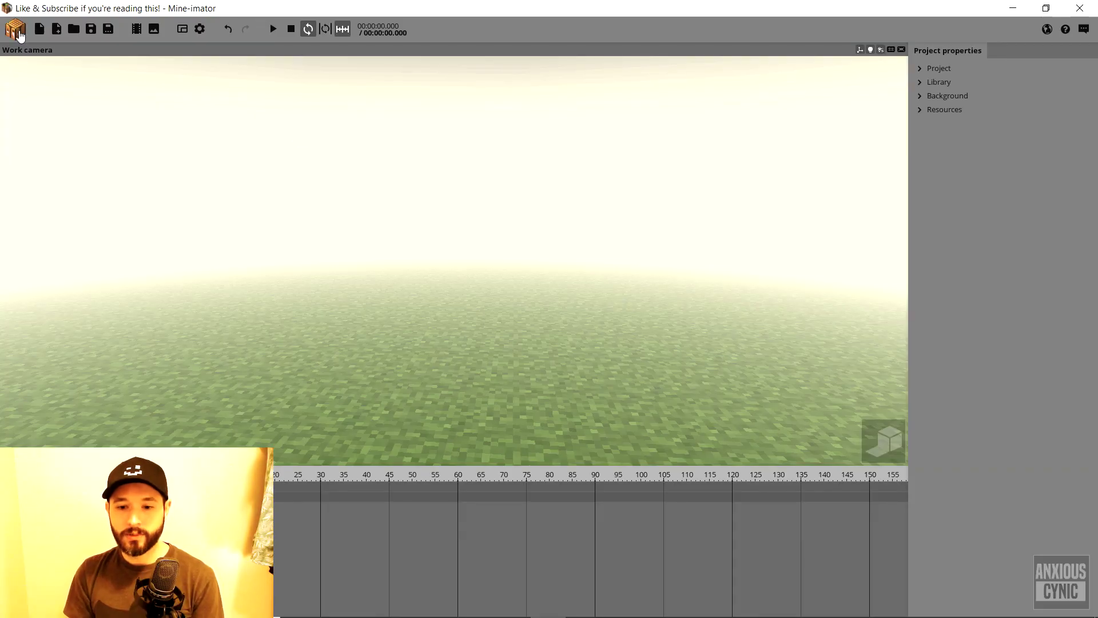
# - Switch to Mine-imator, import the house and bridge area of the Sets 2021 world as scenery, and create it
pyautogui.click(16, 29)
pyautogui.click(77, 77)
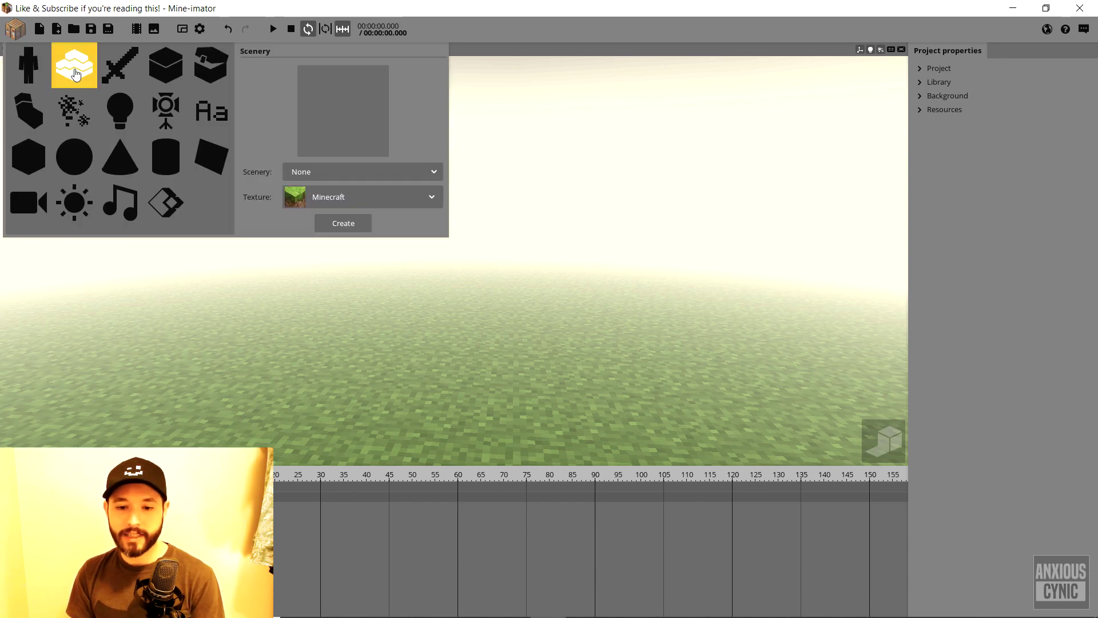
pyautogui.click(312, 173)
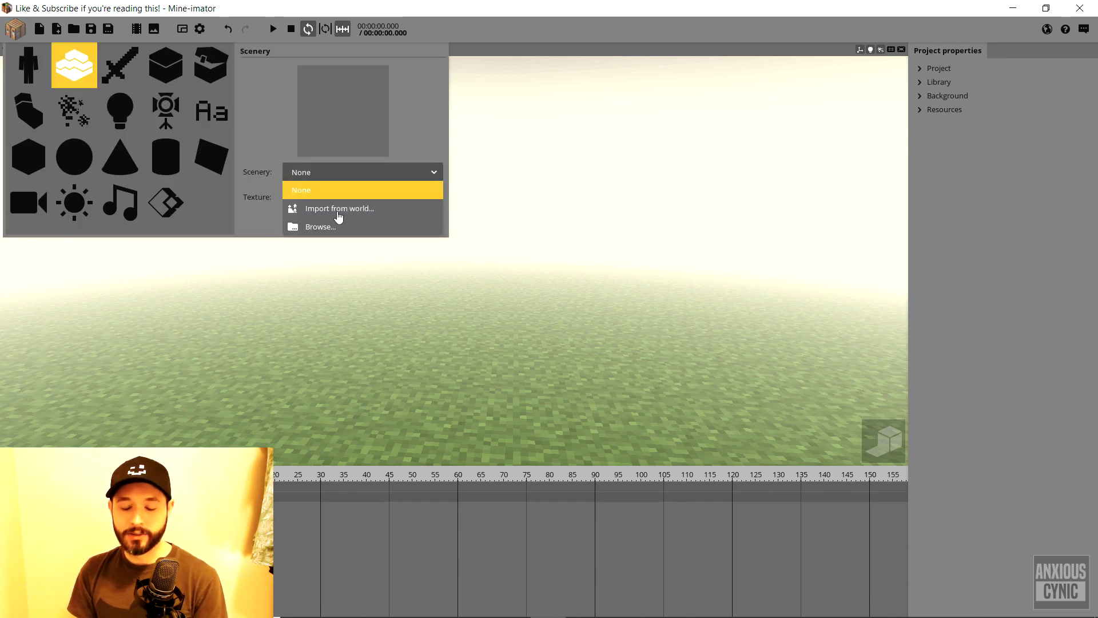
pyautogui.click(332, 210)
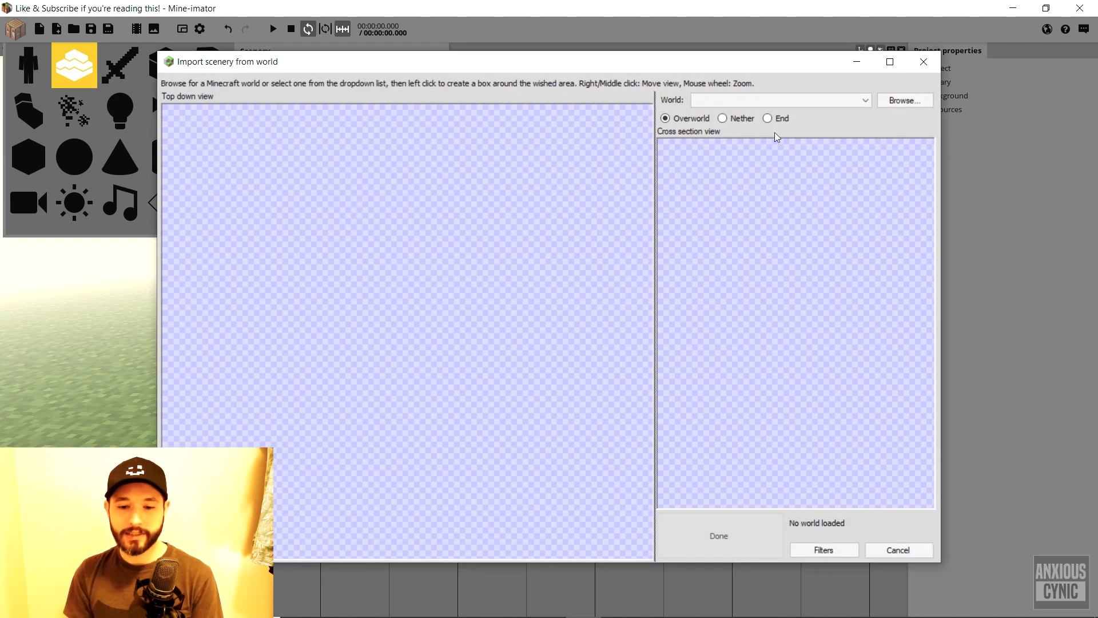
pyautogui.click(799, 101)
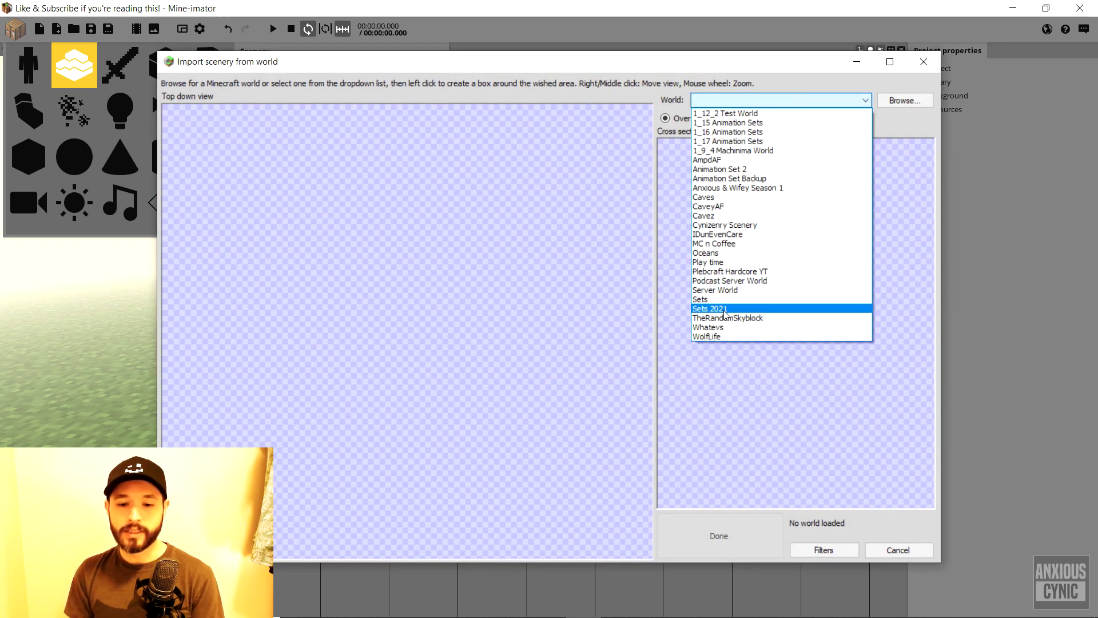
pyautogui.click(740, 314)
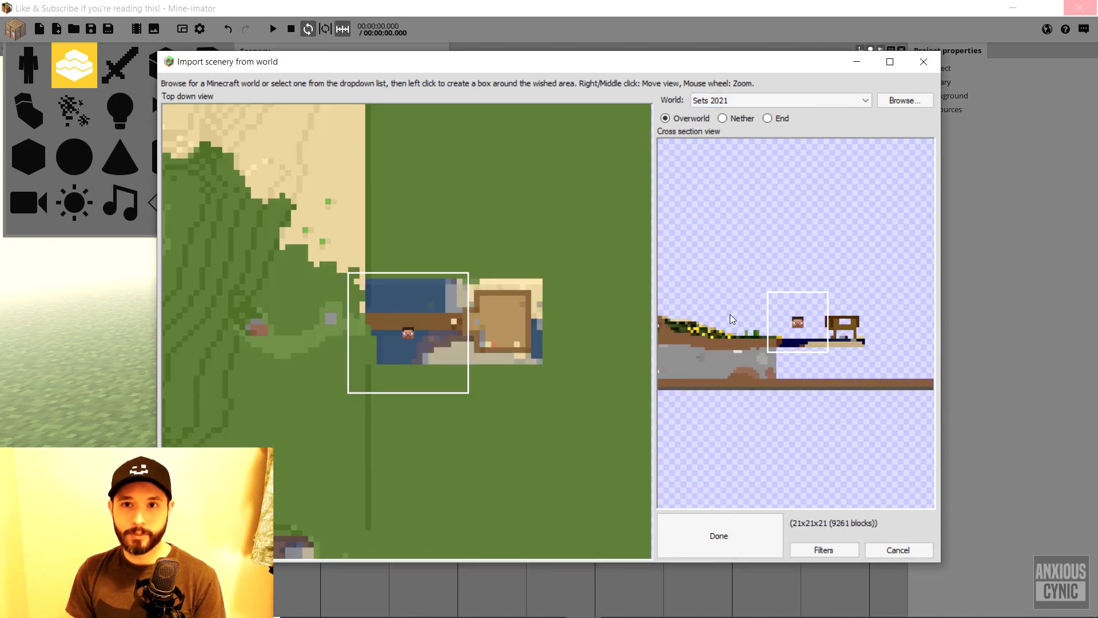
pyautogui.moveTo(544, 306); pyautogui.dragTo(486, 289, button='right')
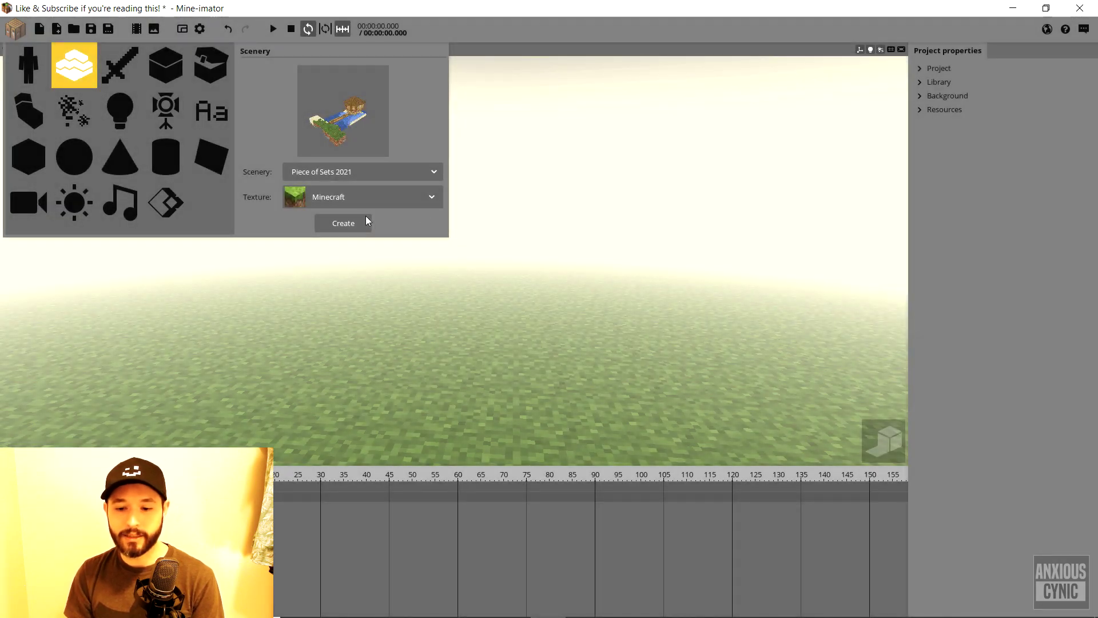
pyautogui.click(361, 224)
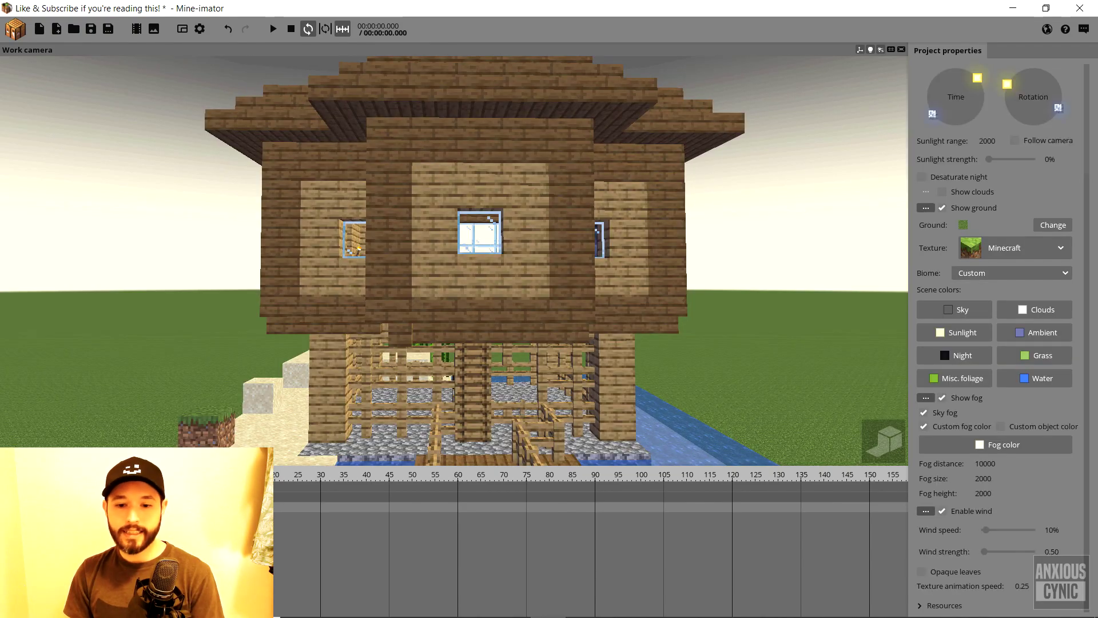
# - Select the trapdoor on the house's upper floor and rotate it to 13.96° about the Y axis
pyautogui.press('w')
pyautogui.press('w')
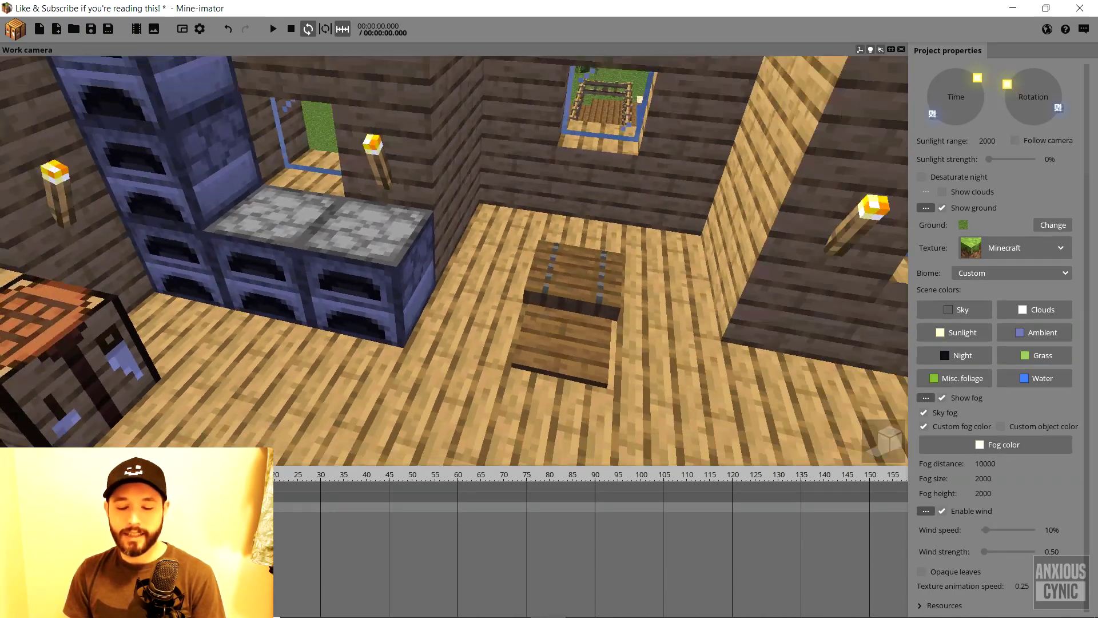
pyautogui.moveTo(454, 277); pyautogui.dragTo(555, 277, button='right')
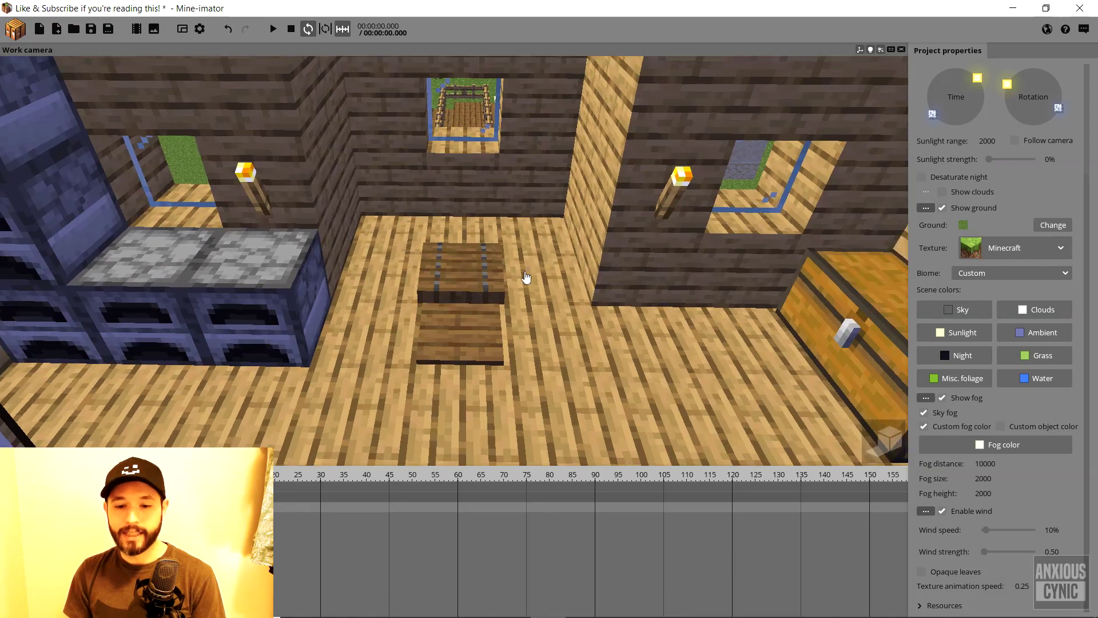
pyautogui.click(487, 273)
pyautogui.click(536, 269)
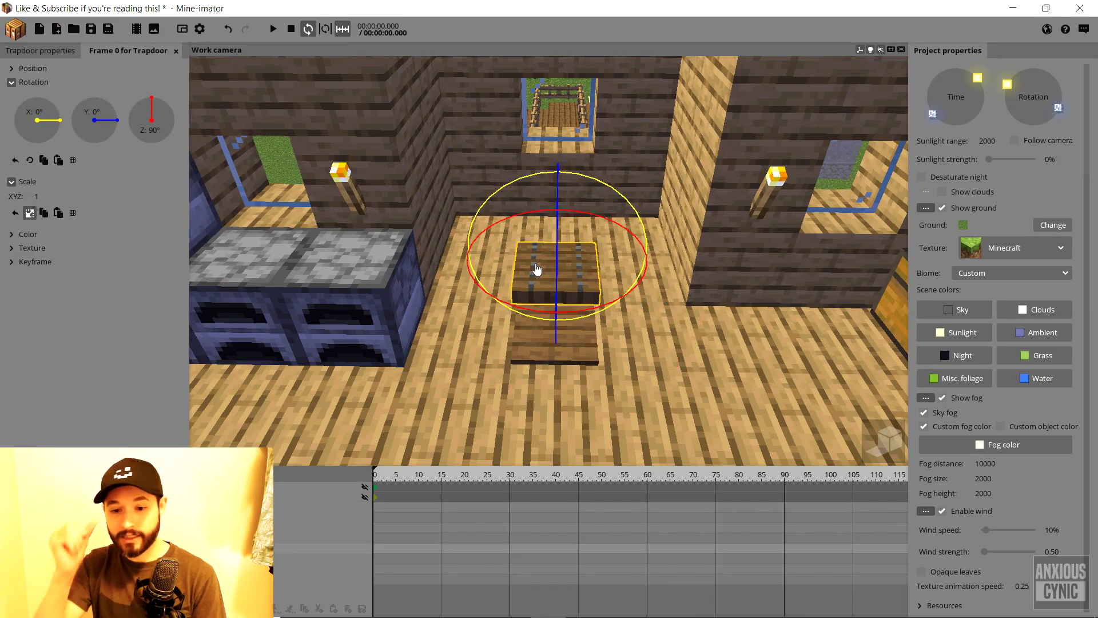
pyautogui.moveTo(589, 99); pyautogui.dragTo(486, 80)
pyautogui.moveTo(601, 208); pyautogui.dragTo(594, 179)
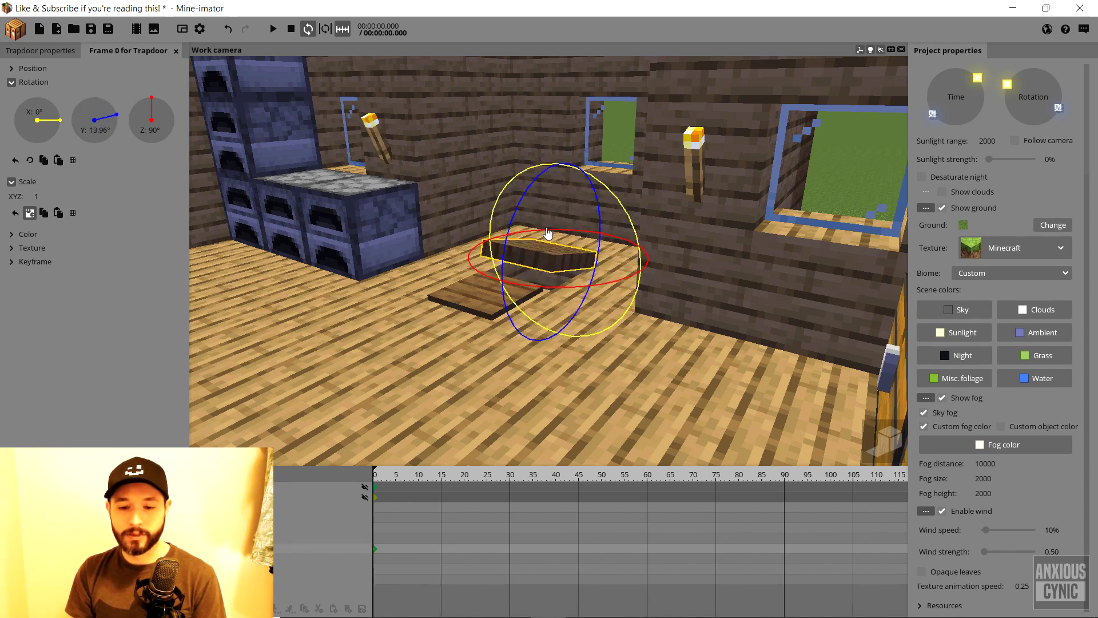
# - View the trapdoor's general properties and reset its Y rotation to 0°
pyautogui.click(30, 52)
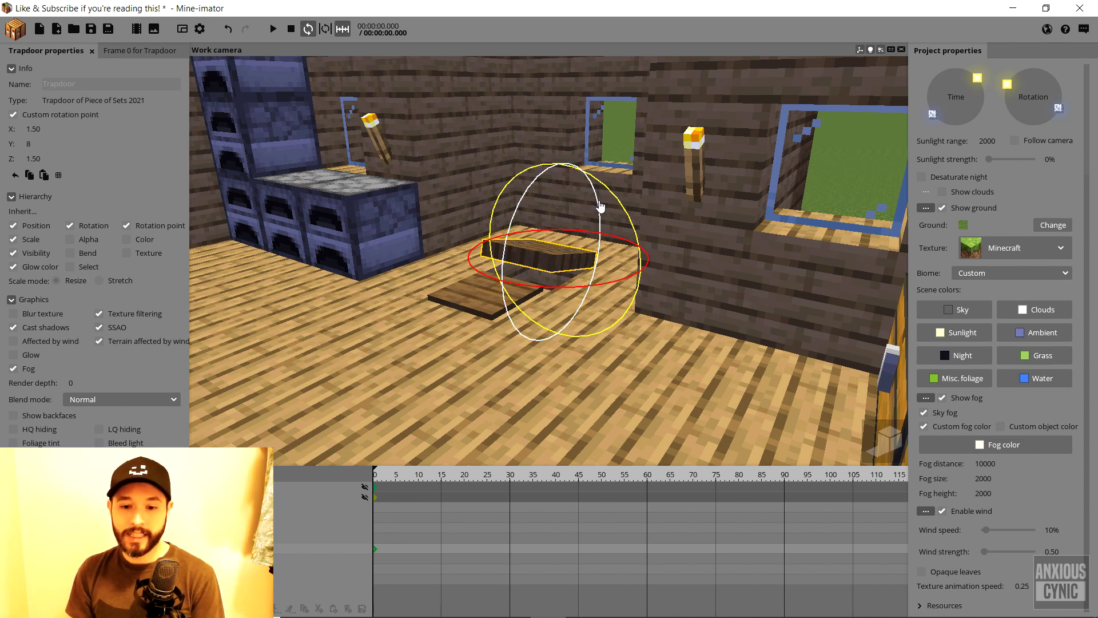
pyautogui.click(150, 52)
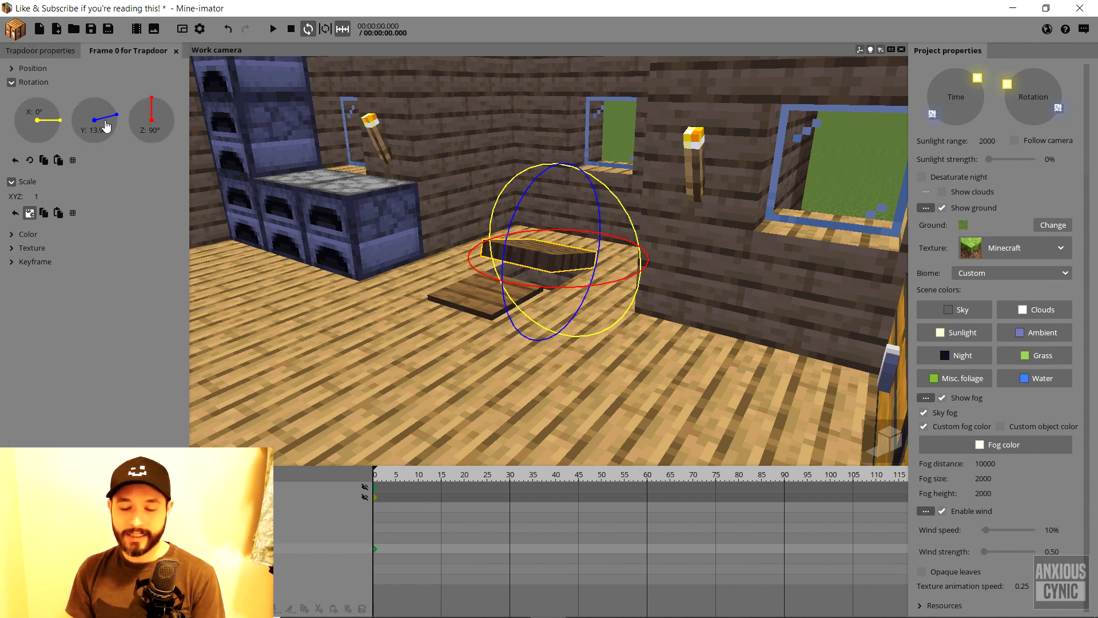
pyautogui.moveTo(729, 259)
pyautogui.mouseDown(button='right')
pyautogui.moveTo(656, 192)
pyautogui.moveTo(737, 265)
pyautogui.moveTo(698, 194)
pyautogui.moveTo(623, 195)
pyautogui.moveTo(731, 266)
pyautogui.mouseUp(button='right')
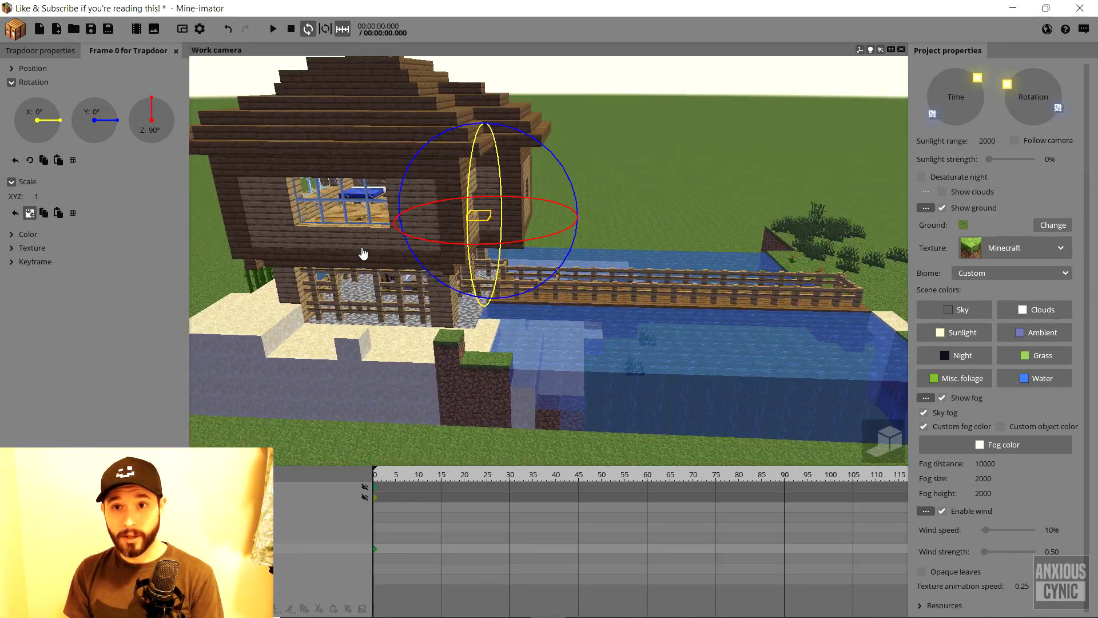
# - Examine the imported house, bridge and water from outside
pyautogui.click(418, 277)
pyautogui.moveTo(619, 266); pyautogui.dragTo(629, 211)
pyautogui.moveTo(589, 317); pyautogui.dragTo(632, 320)
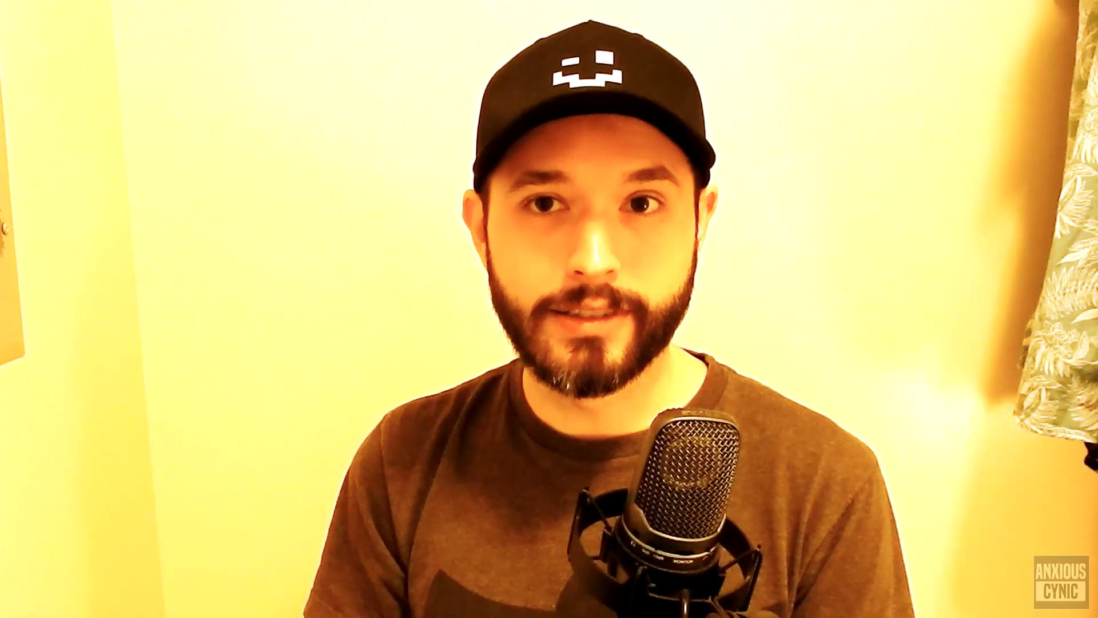